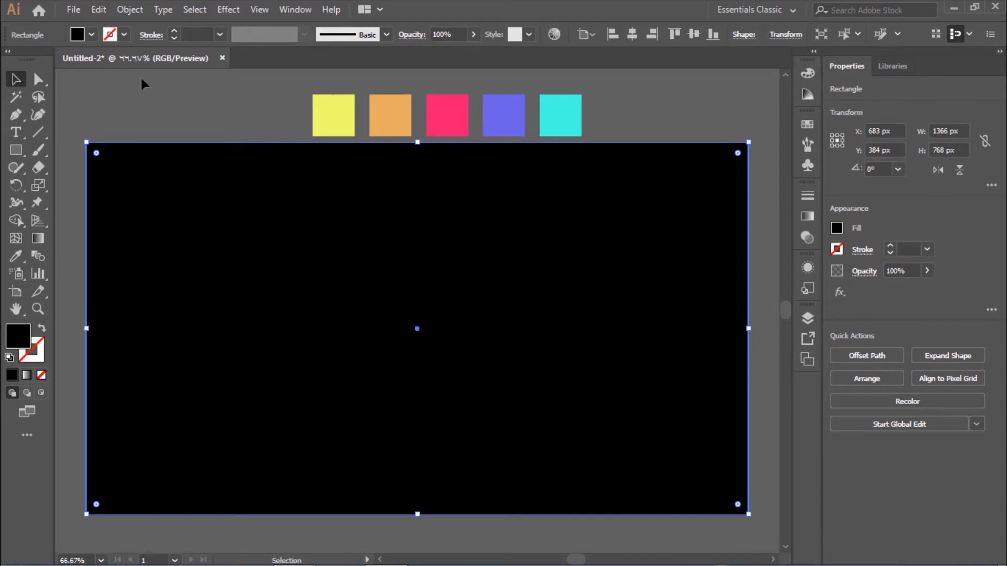
- Lock the selected black background rectangle
left_click(127, 12)
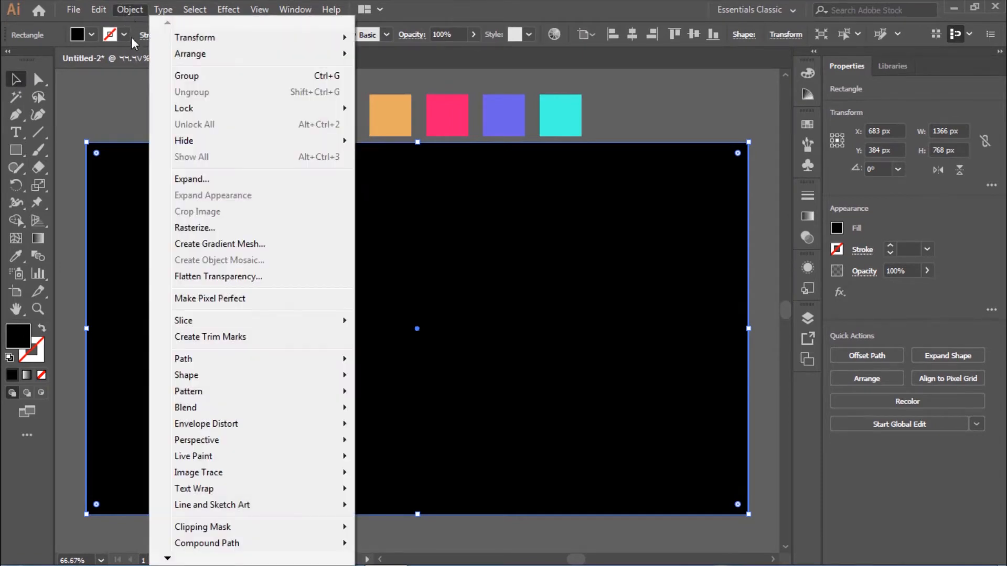
mouse_move(198, 106)
left_click(335, 135)
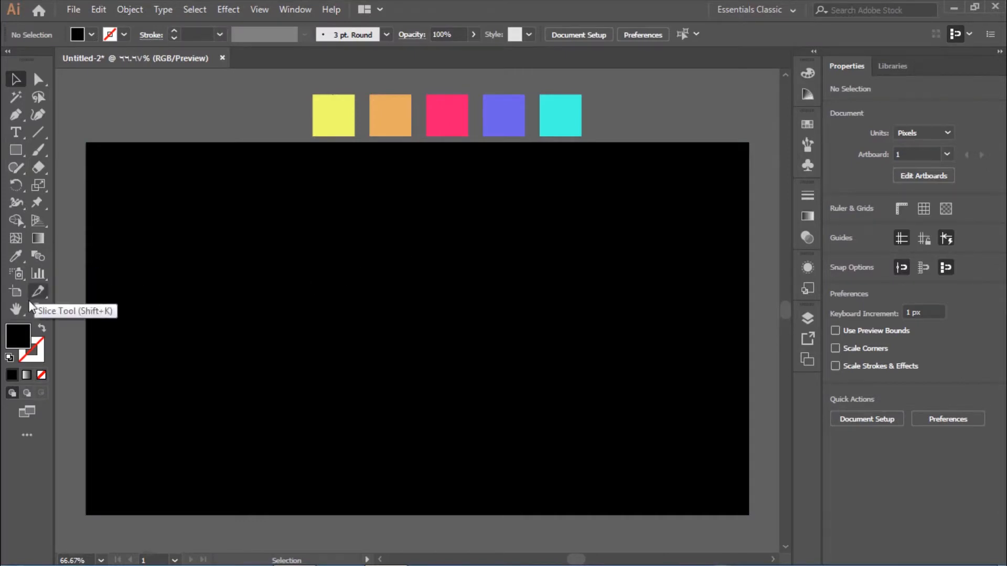
- Set the drawing colours to no fill and a white stroke
left_click(40, 329)
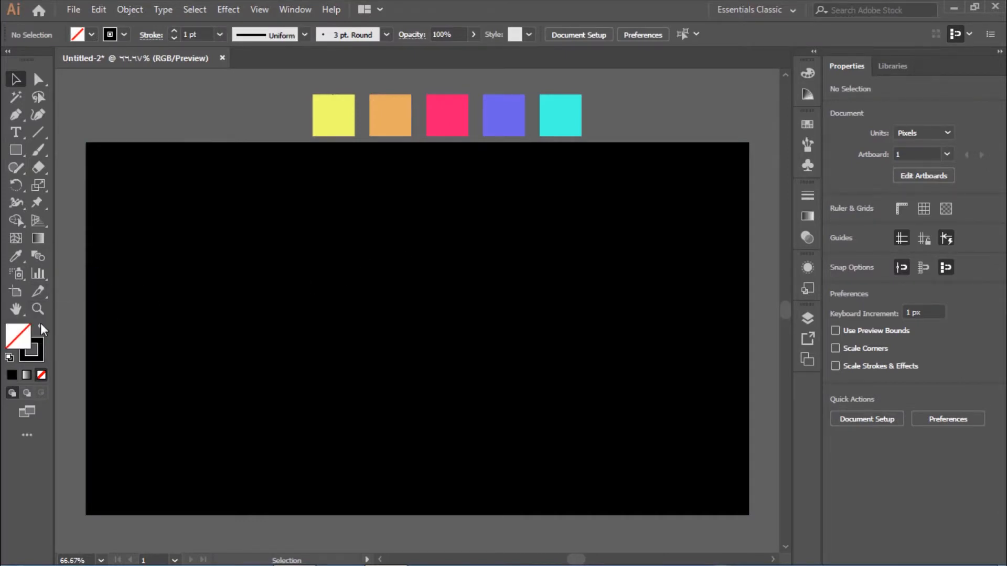
left_click(124, 34)
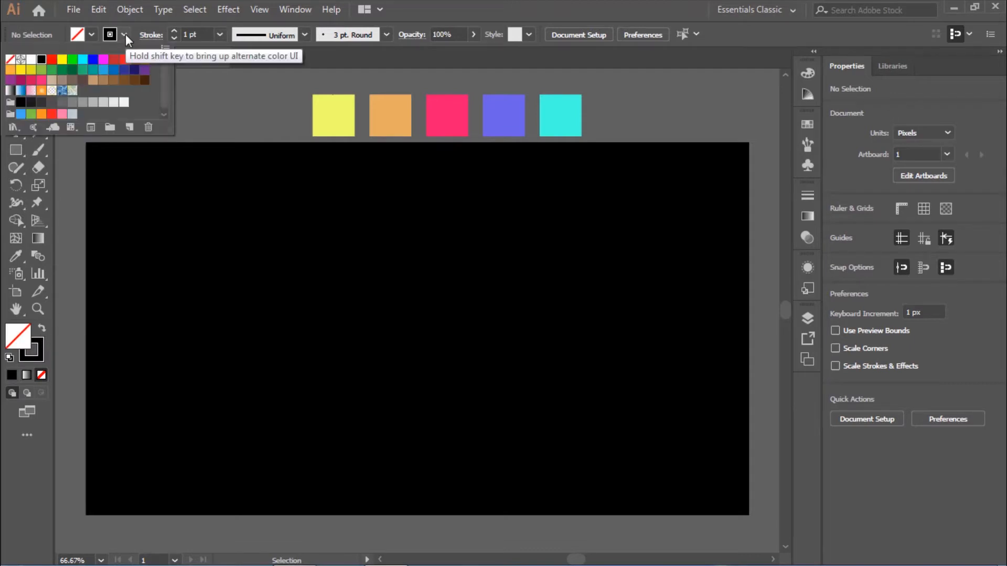
left_click(31, 60)
left_click(500, 4)
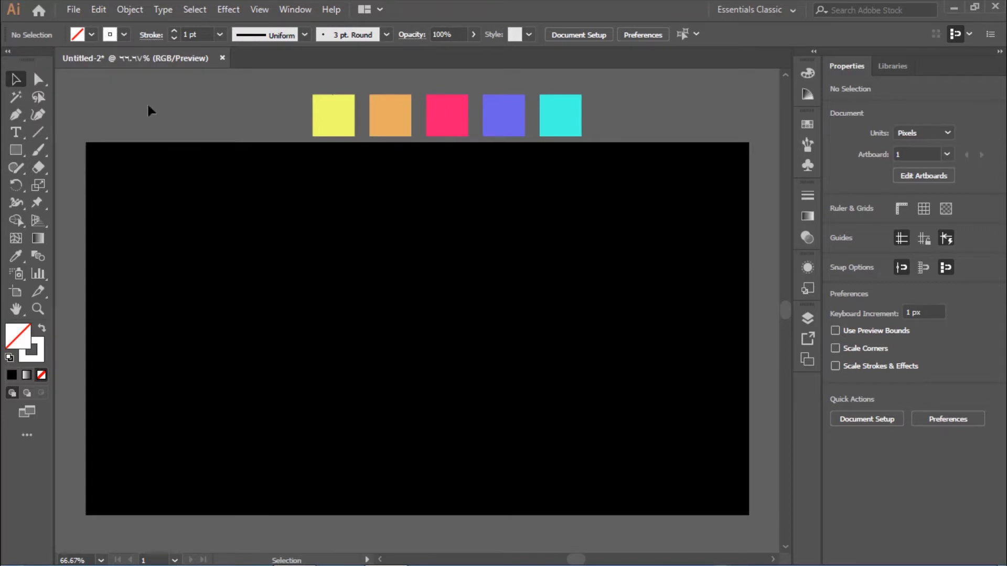
- Draw a straight horizontal line about 619 px wide across the upper middle of the black background with the Pen tool
left_click(18, 112)
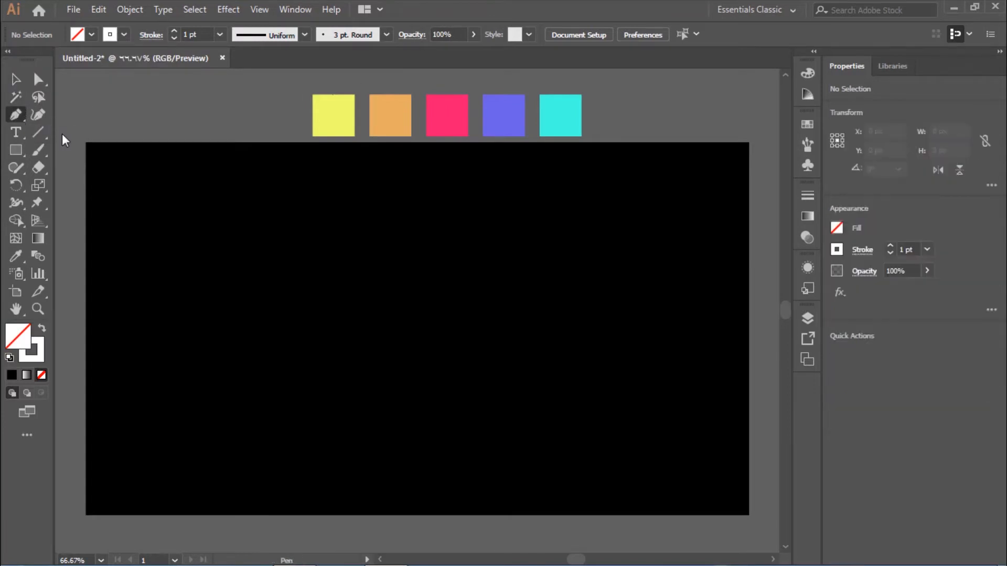
left_click(259, 278)
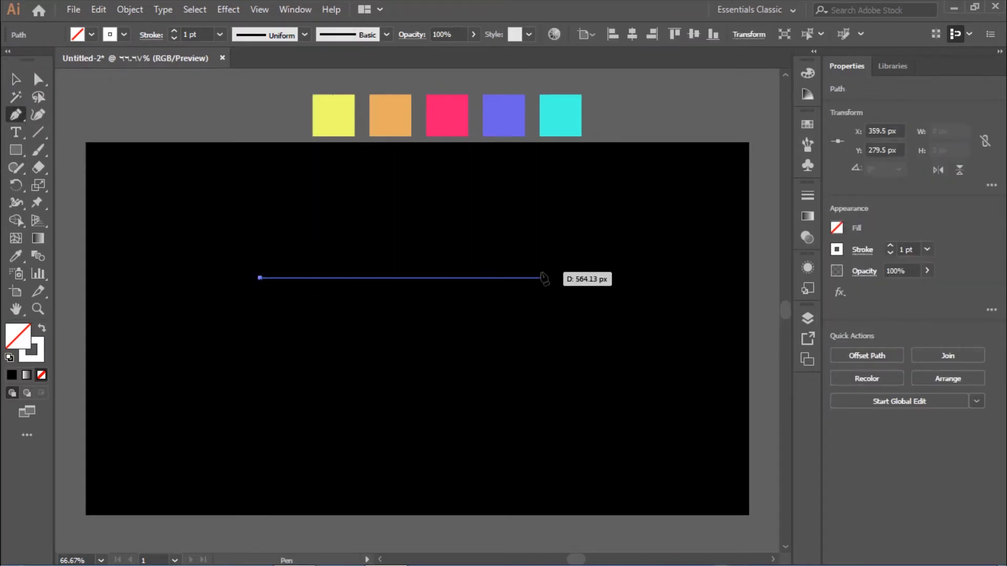
left_click(557, 279)
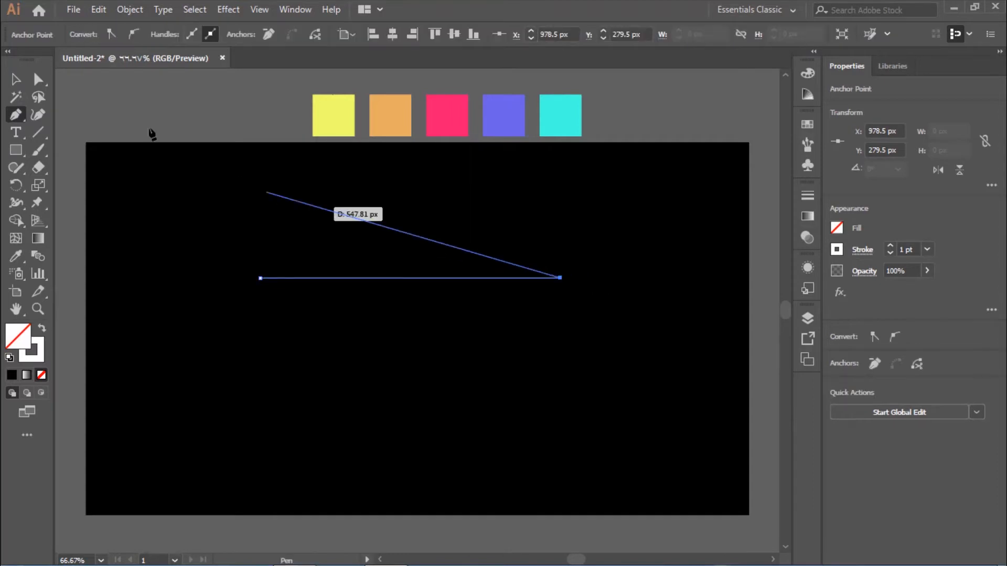
key("v")
left_click(365, 242)
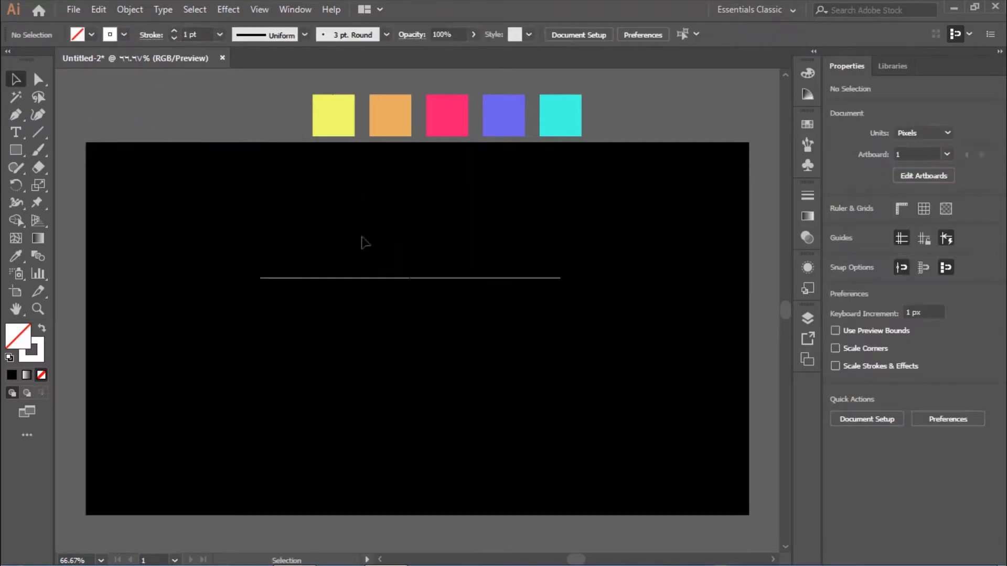
- Increase the white line's stroke weight to 8 pt
left_click(437, 279)
left_click(174, 31)
left_click(174, 31)
left_click(175, 30)
left_click(175, 31)
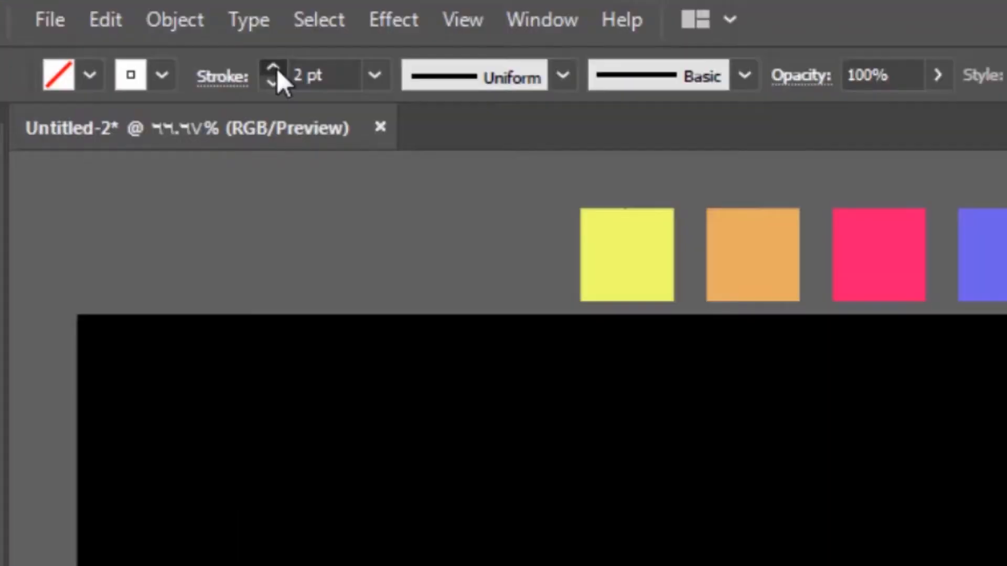
left_click(275, 69)
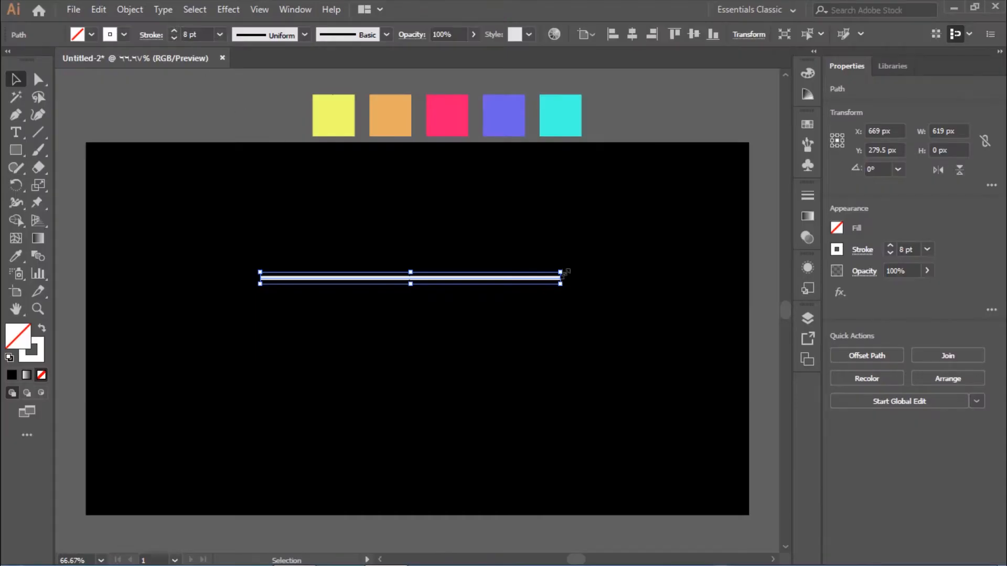
- Stretch the line to about 670 px wide and raise its stroke weight to 15 pt
left_click_drag(565, 272, 583, 268)
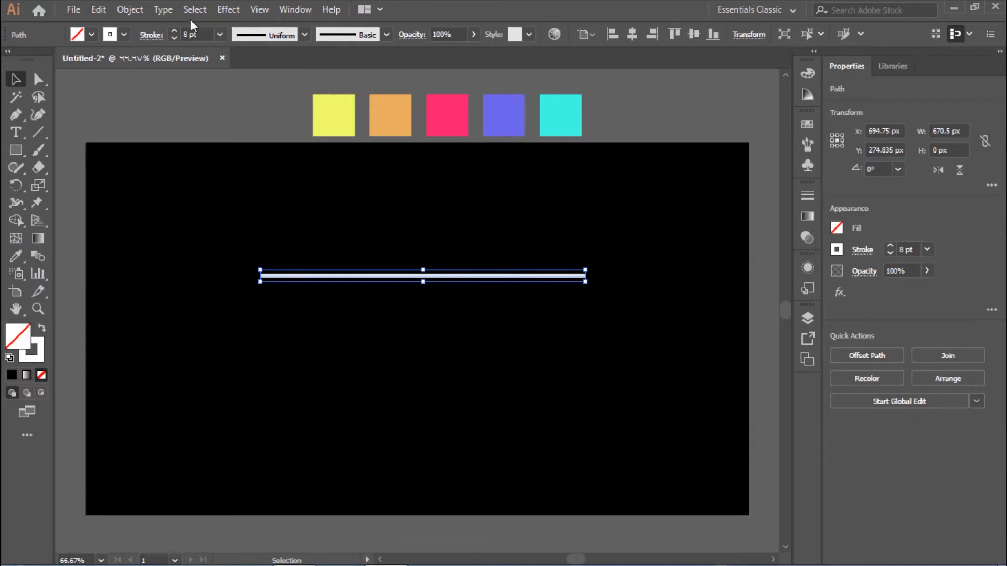
left_click(174, 30)
left_click(174, 31)
left_click(175, 31)
left_click(174, 30)
left_click(174, 30)
left_click(175, 30)
left_click(175, 31)
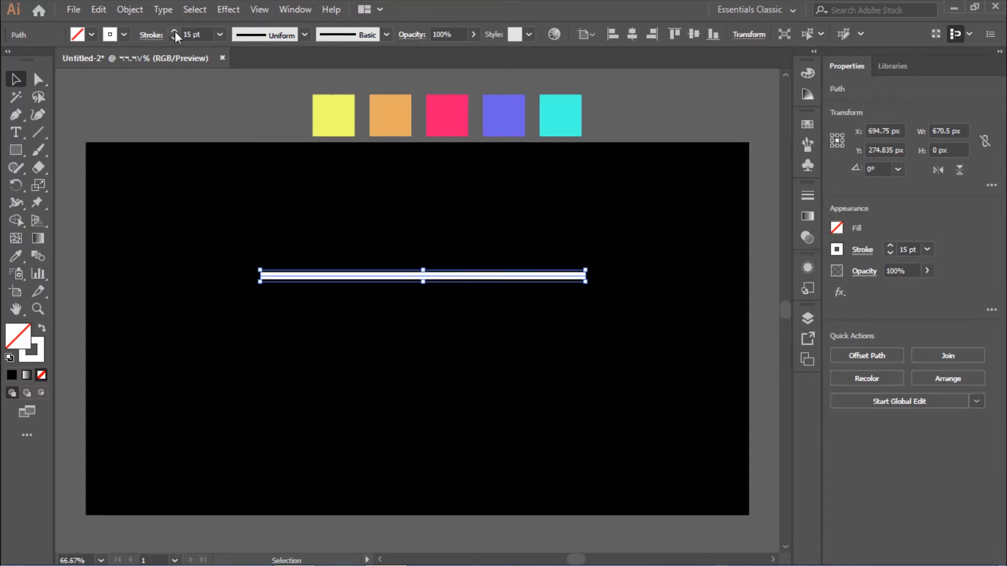
- Convert the thick white line into a filled shape with Outline Stroke and deselect it
left_click(137, 9)
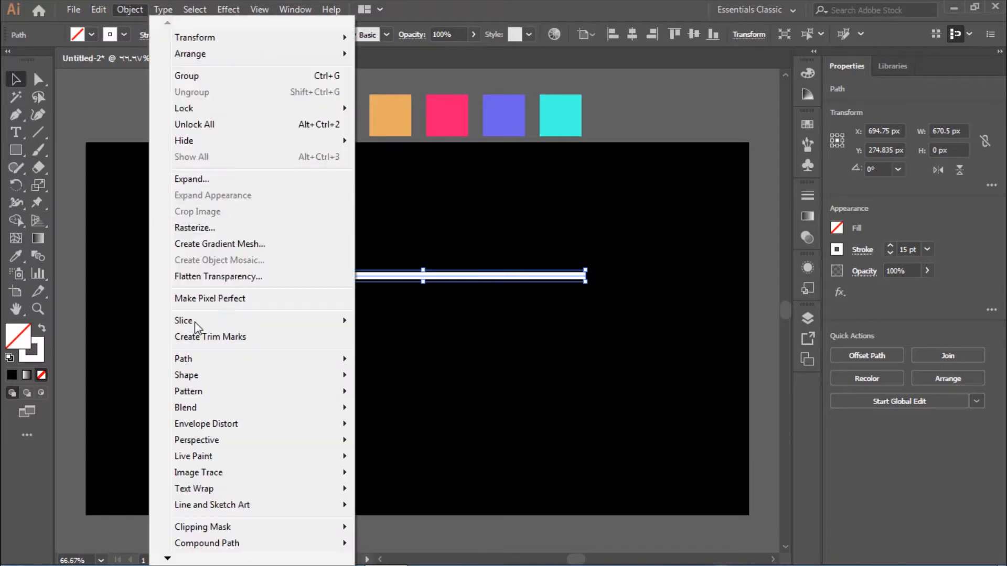
mouse_move(203, 363)
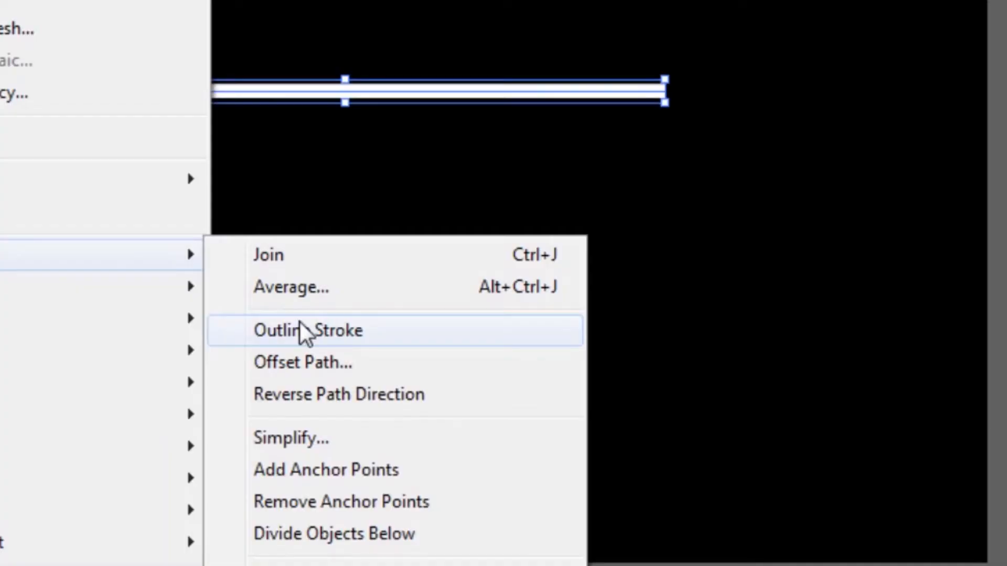
left_click(300, 322)
left_click(378, 247)
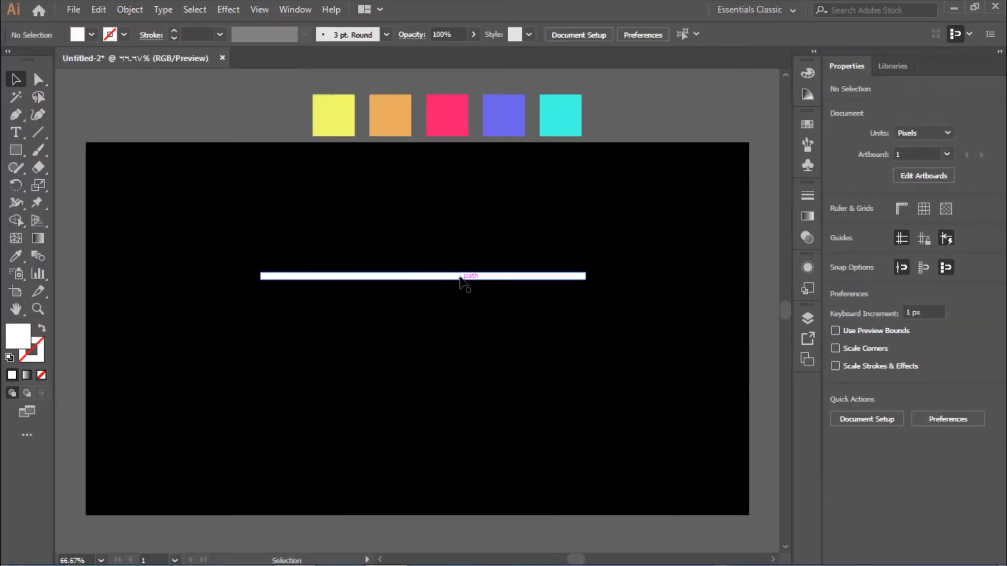
- Centre the white bar vertically and horizontally on the artboard
left_click(461, 278)
left_click(691, 34)
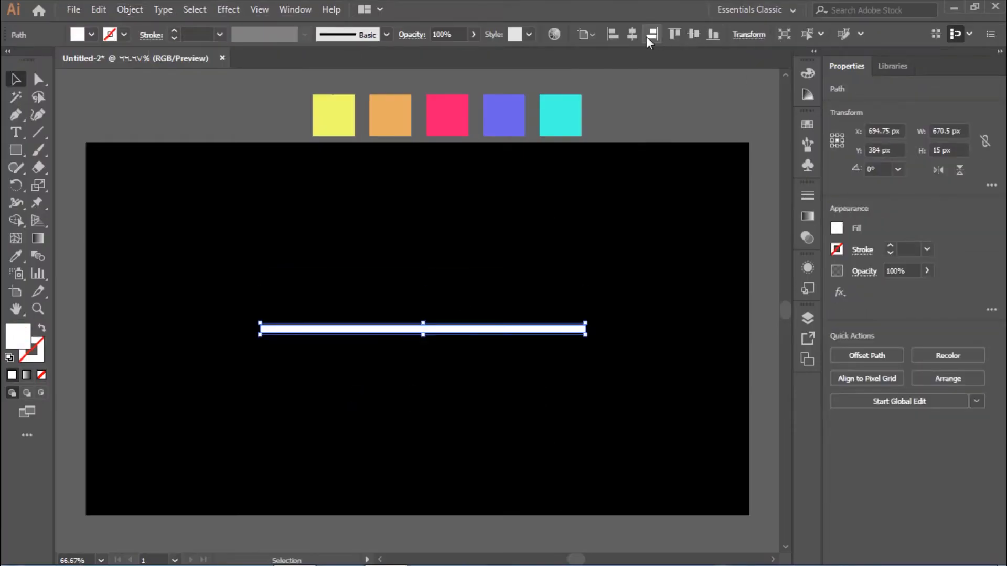
left_click(633, 34)
left_click(617, 209)
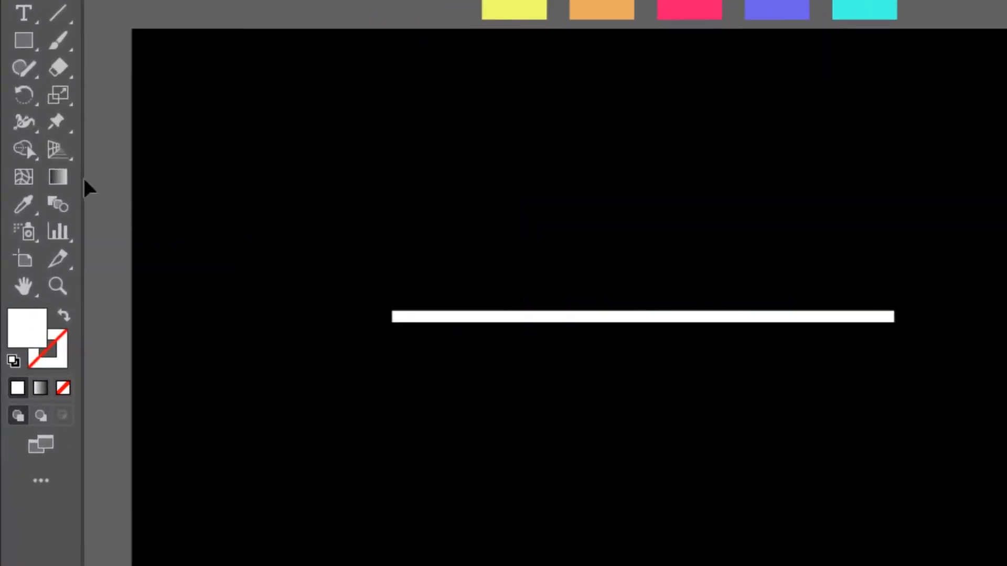
- Distort the white bar along its whole length with the Twirl tool, from its right end to its left
left_click(35, 124)
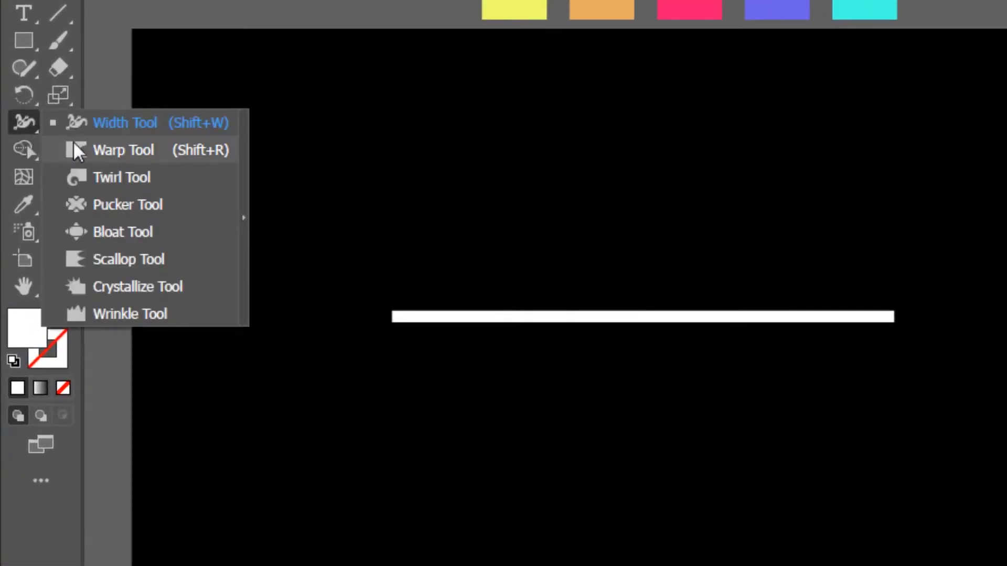
left_click(139, 178)
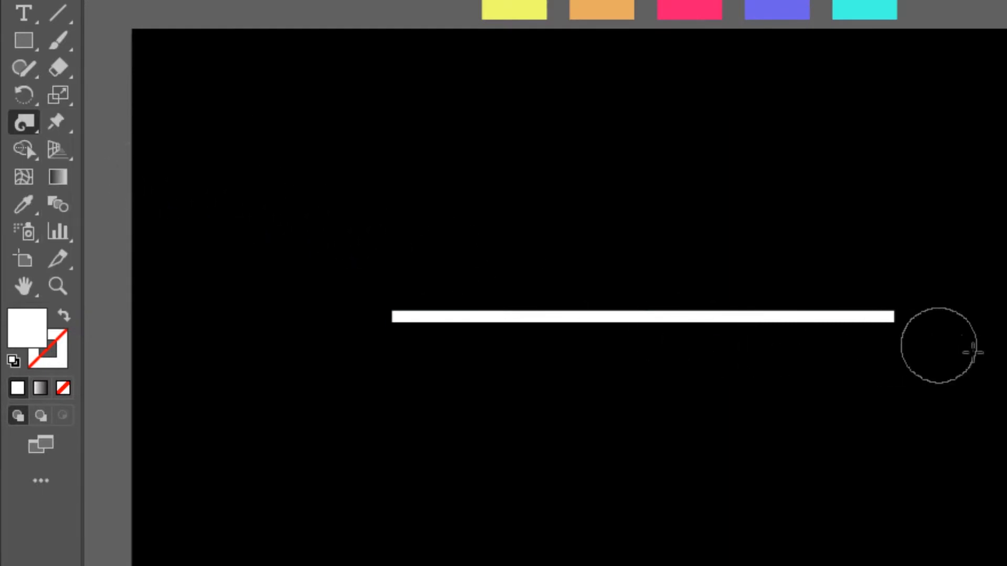
mouse_move(892, 310)
left_mouse_down()
mouse_move(296, 322)
mouse_move(483, 351)
mouse_move(597, 354)
mouse_move(383, 311)
mouse_move(988, 322)
mouse_move(591, 328)
mouse_move(357, 304)
left_mouse_up()
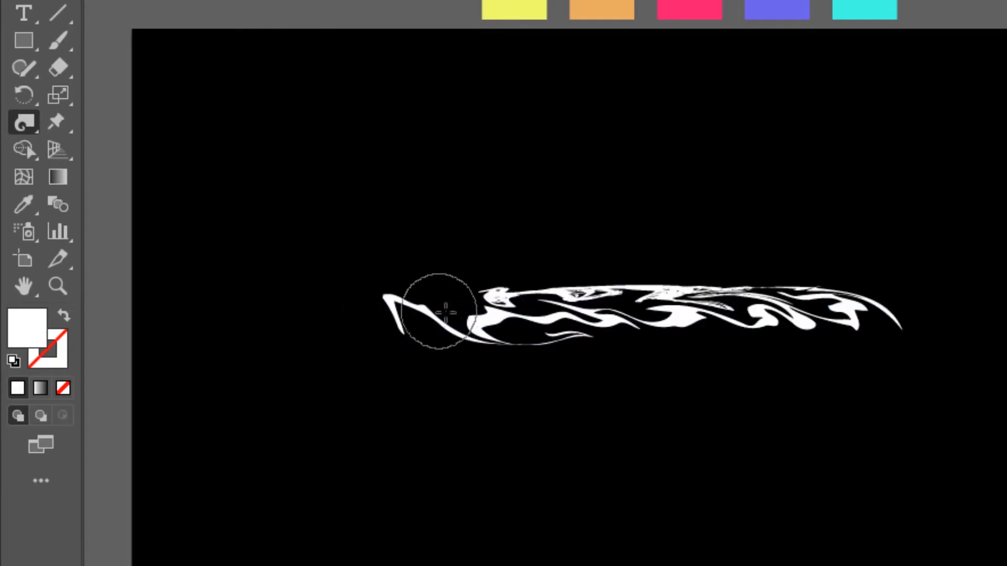
- Set the Twirl tool's brush width and height to 150 px each
double_click(28, 124)
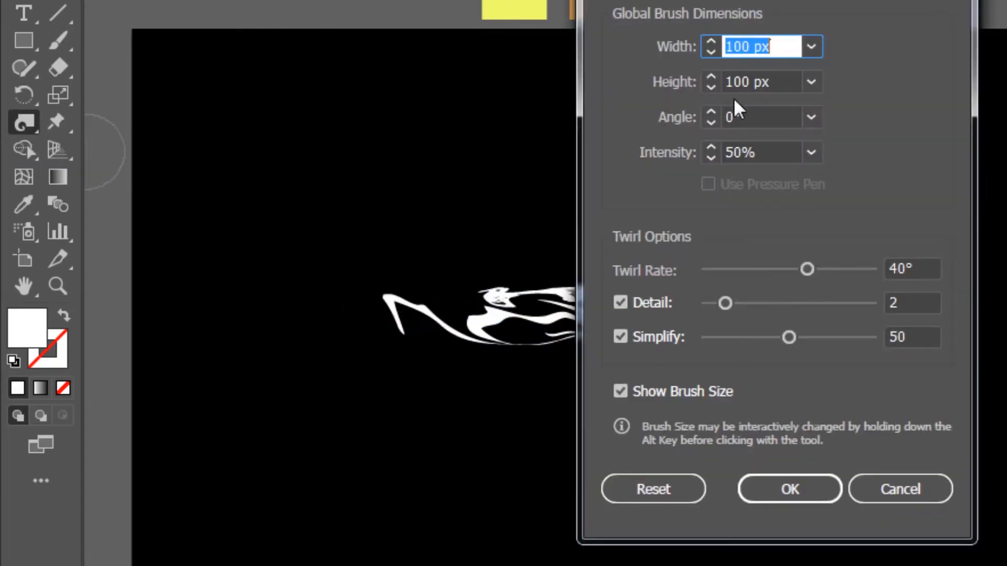
left_click(712, 50)
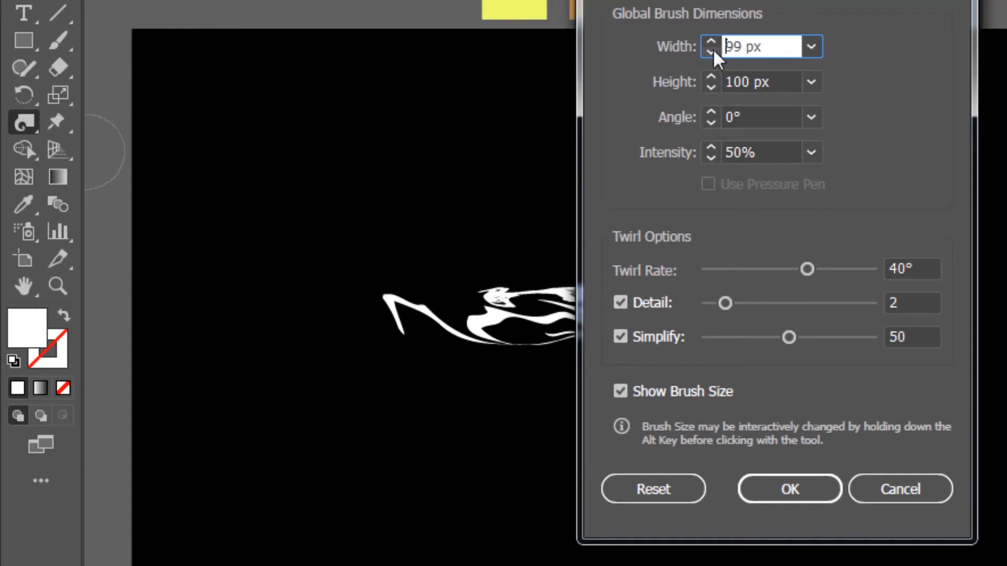
left_click(714, 40)
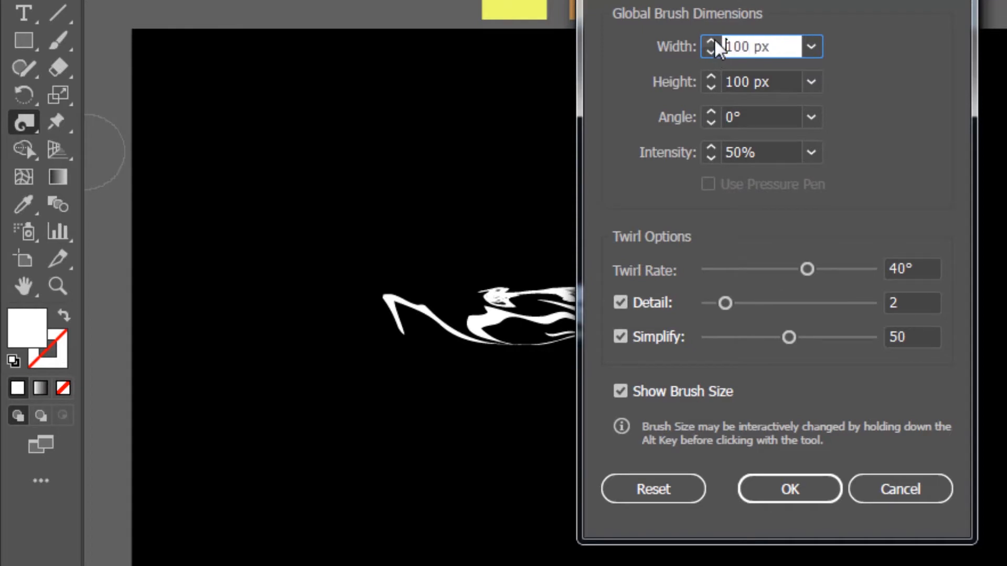
left_click(811, 47)
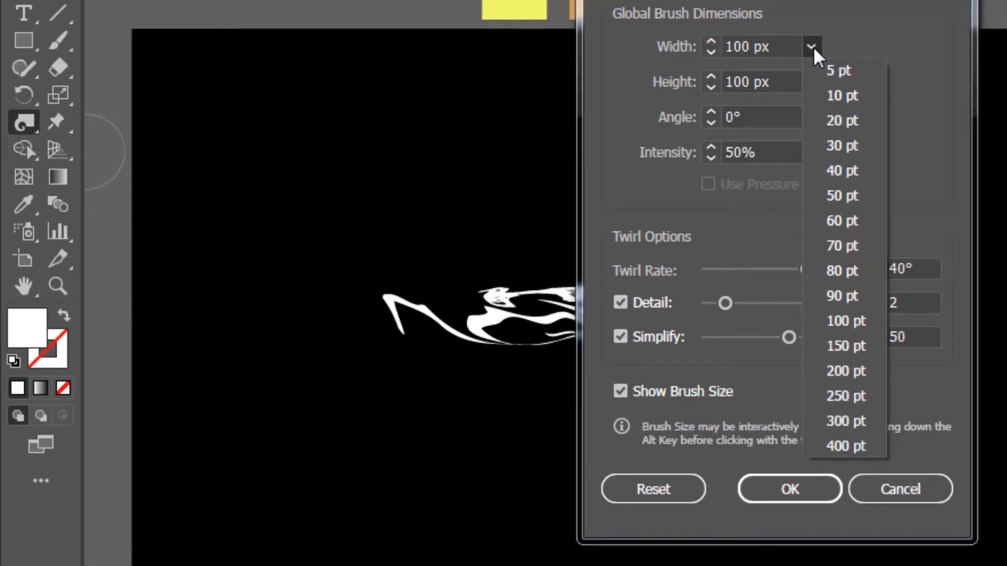
left_click(846, 345)
left_click(812, 82)
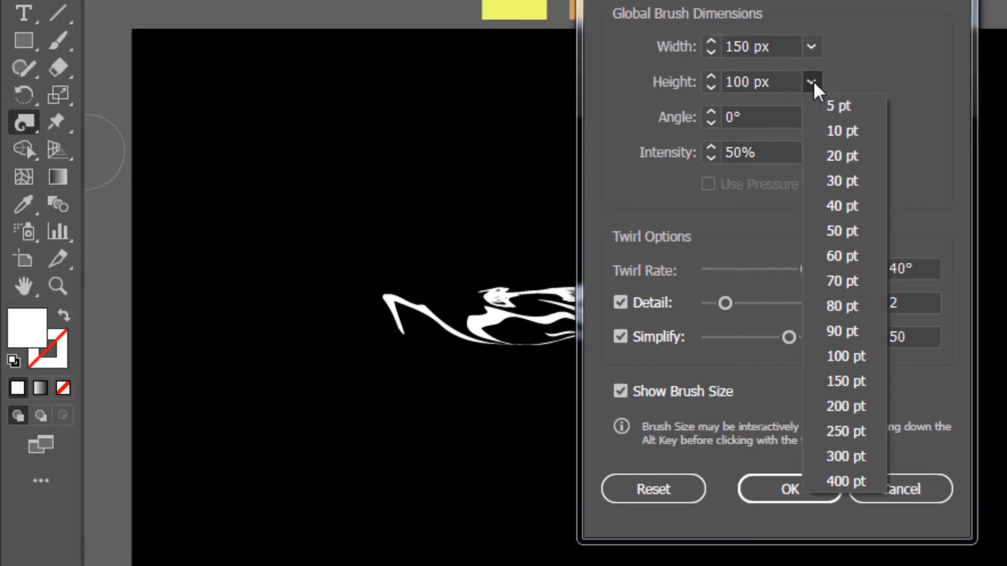
left_click(847, 381)
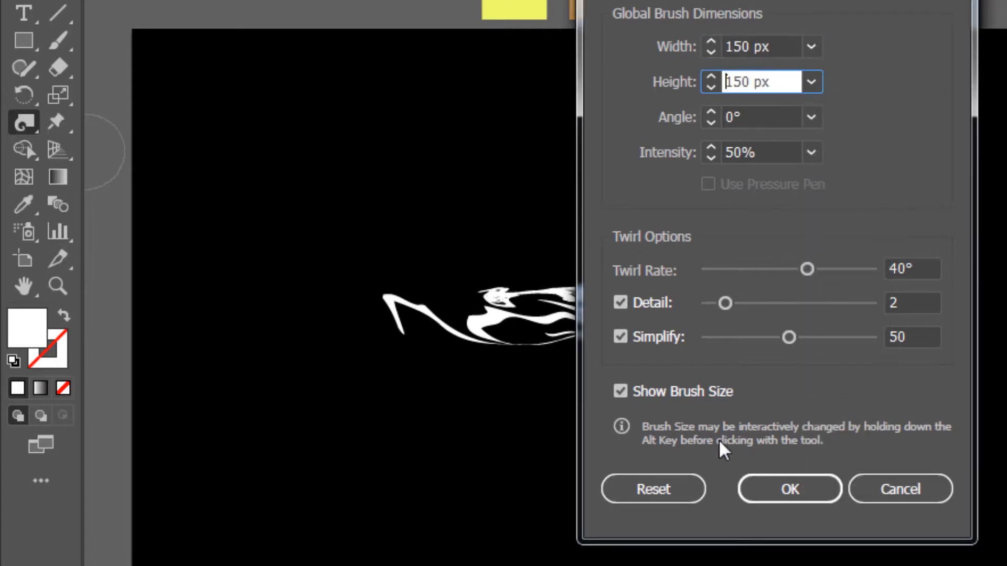
left_click(791, 490)
- Twirl the white shape repeatedly in both directions with the larger brush to form flowing, curled strands
left_click_drag(757, 312, 1004, 313)
mouse_move(886, 304)
left_mouse_down()
mouse_move(579, 310)
mouse_move(322, 272)
left_mouse_up()
left_click_drag(263, 276, 249, 277)
mouse_move(487, 318)
left_mouse_down()
mouse_move(258, 282)
mouse_move(403, 315)
mouse_move(206, 328)
left_mouse_up()
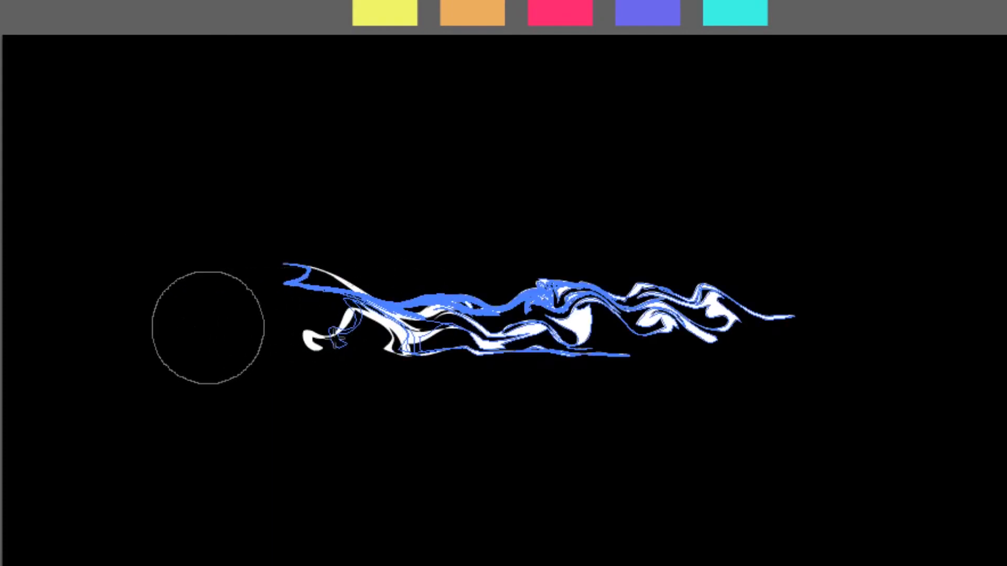
left_click_drag(418, 324, 221, 346)
left_click_drag(493, 331, 892, 317)
left_click_drag(714, 292, 930, 277)
mouse_move(558, 331)
left_mouse_down()
mouse_move(856, 262)
mouse_move(884, 293)
left_mouse_up()
mouse_move(499, 332)
left_mouse_down()
mouse_move(243, 376)
mouse_move(310, 415)
mouse_move(302, 420)
left_mouse_up()
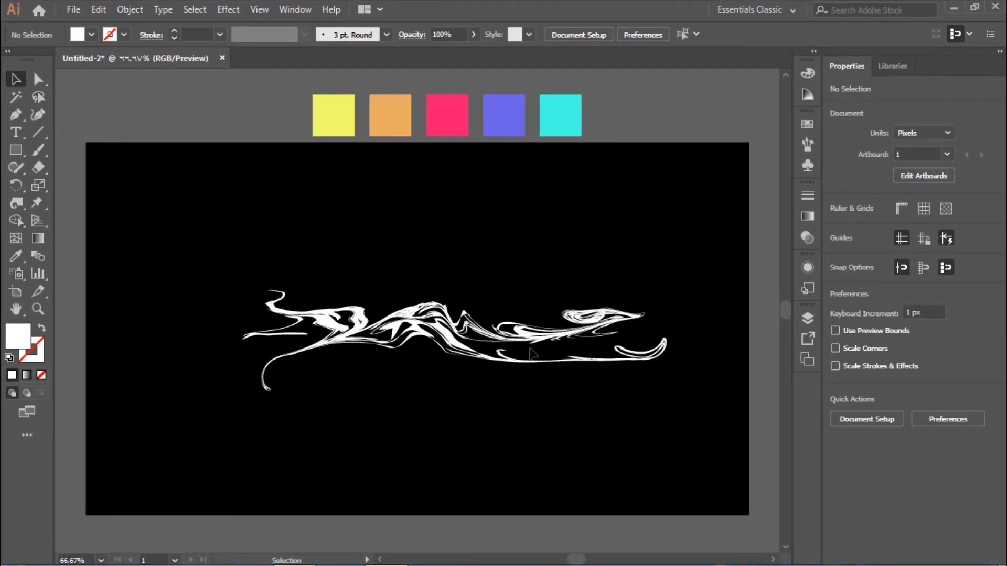
- Duplicate the twirled shape and place the copy directly above the original
left_click(510, 345)
left_click_drag(511, 344, 523, 272)
left_click_drag(672, 184, 423, 216)
left_click(636, 240)
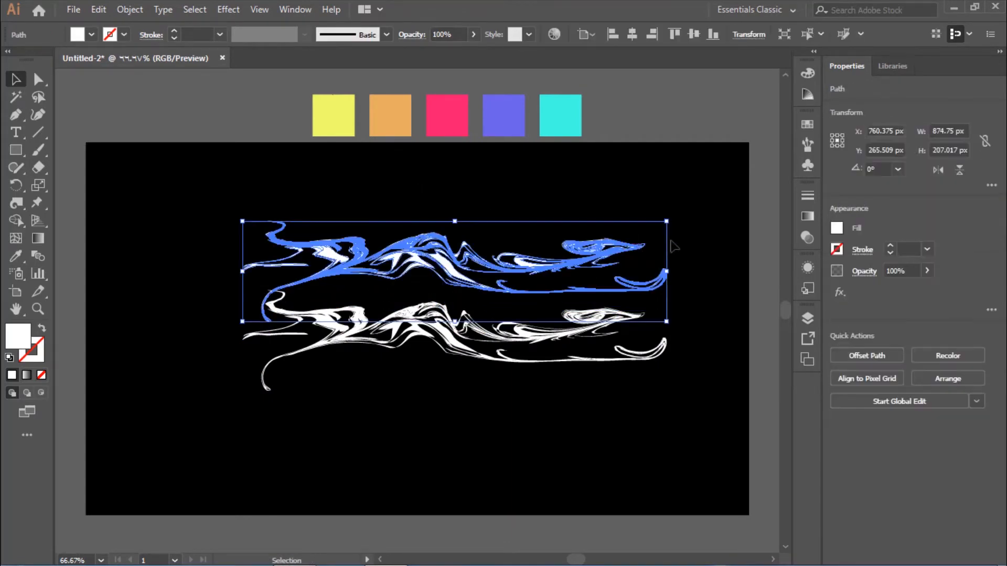
- Rotate the upper copy 180° and move it down so that it overlaps the original shape
left_click_drag(673, 215, 239, 326)
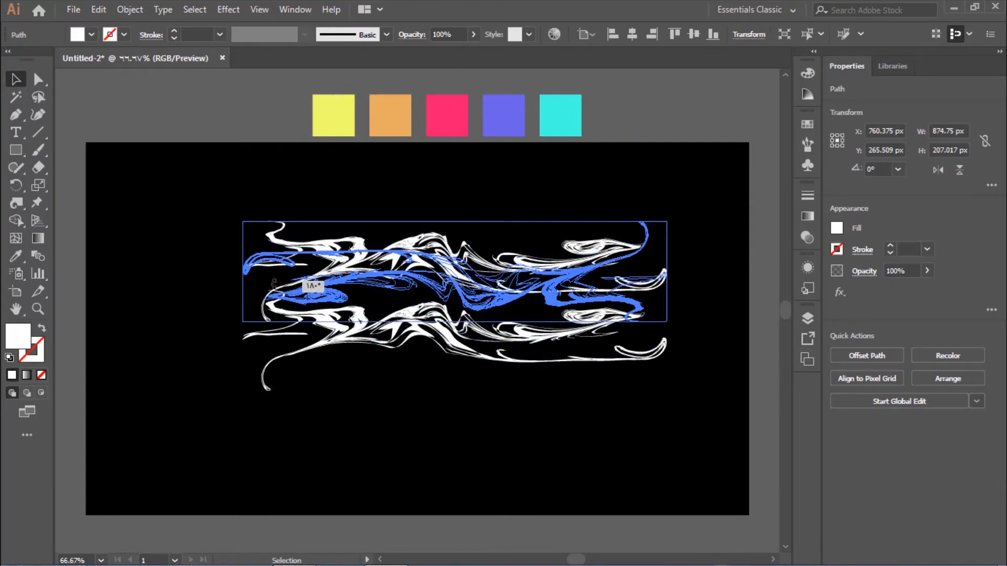
left_click(472, 401)
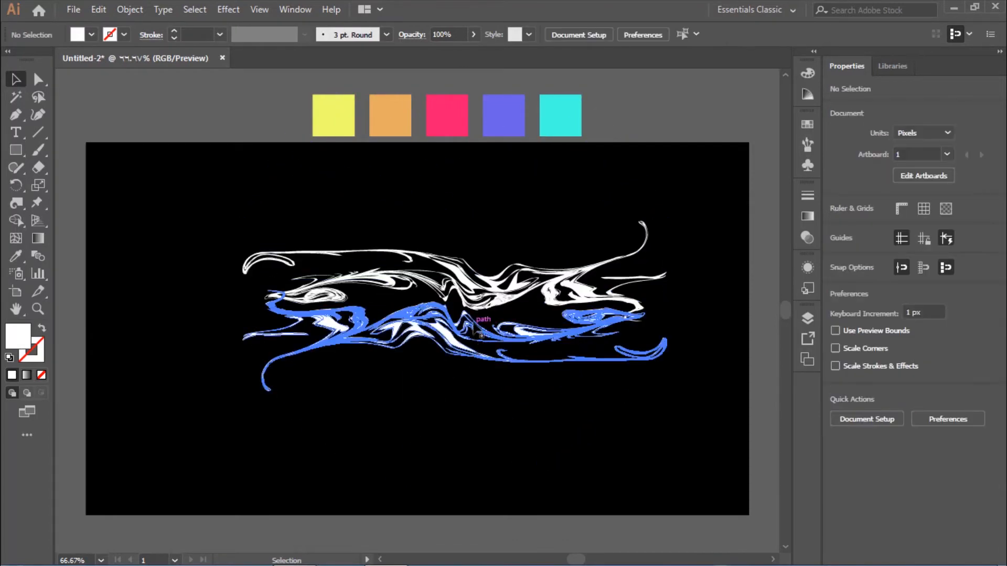
mouse_move(496, 278)
left_mouse_down()
mouse_move(521, 288)
mouse_move(486, 292)
mouse_move(493, 297)
left_mouse_up()
left_click(525, 421)
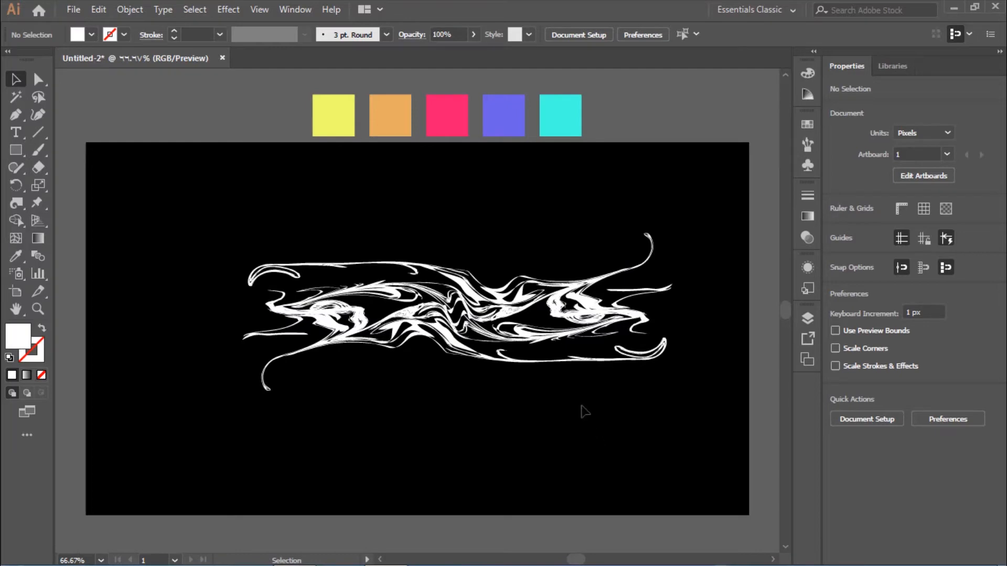
- Move the original lower shape 15 px left and 15 px up, further into the rotated copy
left_click_drag(523, 363, 512, 356)
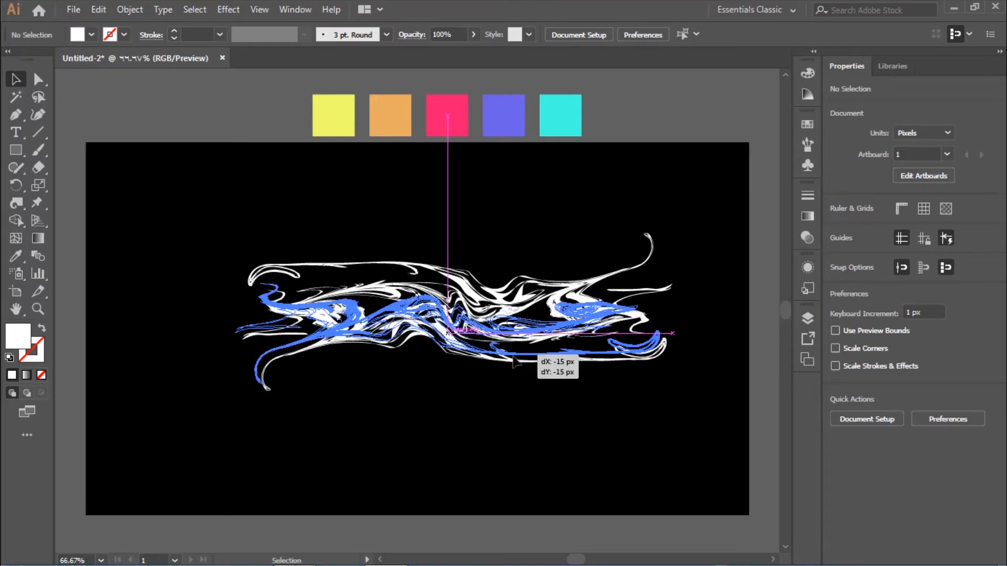
left_click_drag(553, 413, 553, 415)
left_click(580, 425)
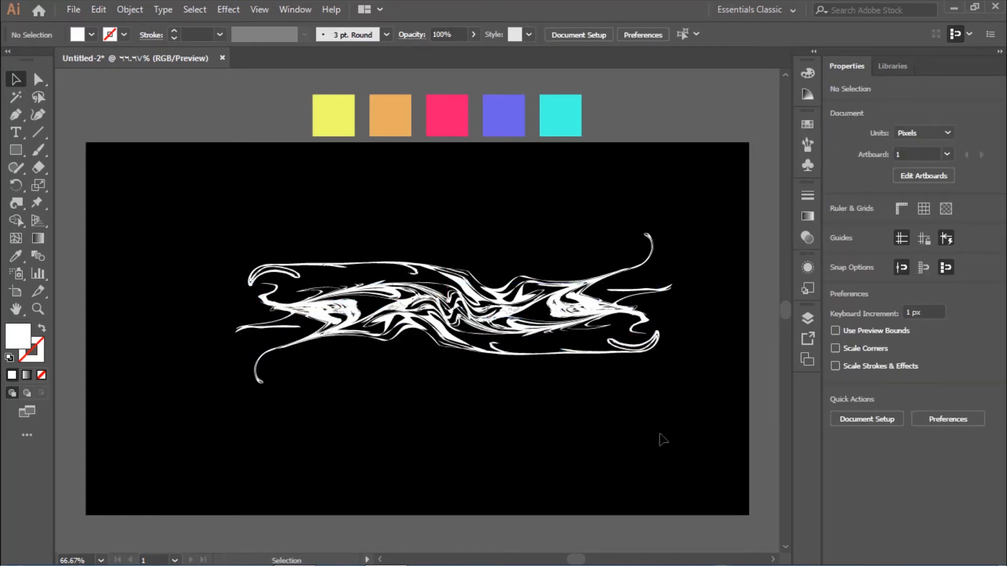
- Unite the two overlapping white shapes into one with the Pathfinder and deselect the result
left_click_drag(713, 254, 219, 406)
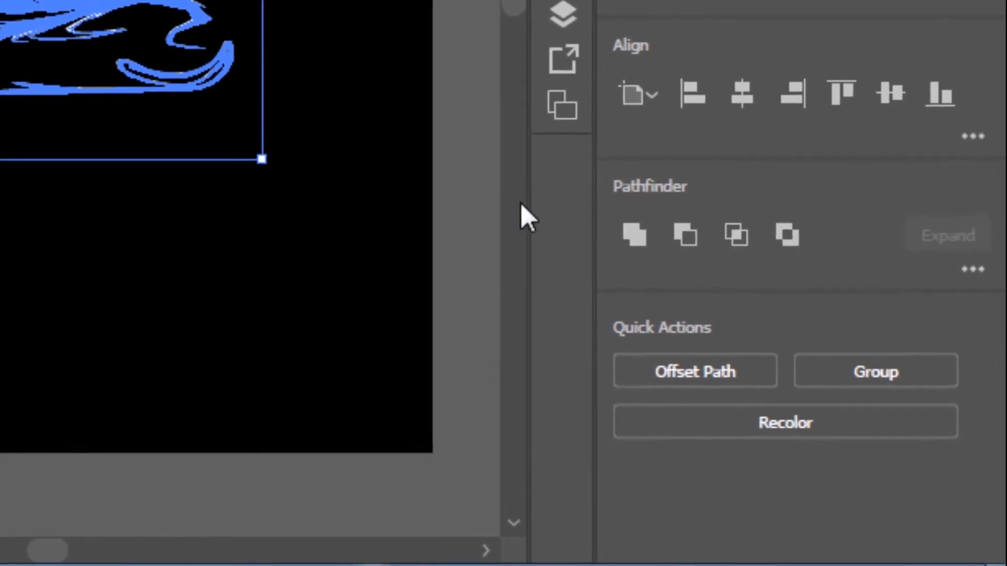
left_click(636, 246)
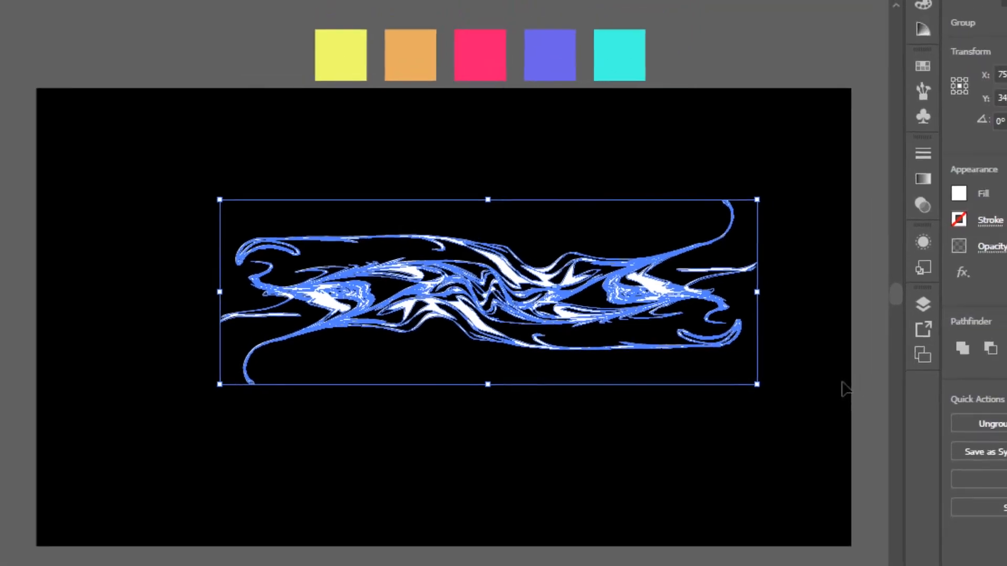
left_click(911, 391)
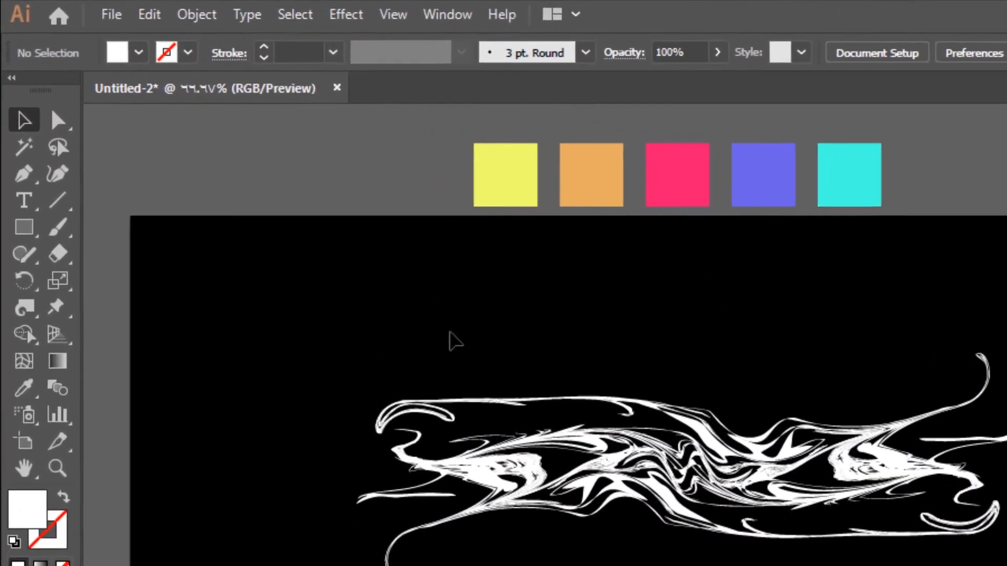
- Set the Eraser tool's size to 135 pt in its options
double_click(68, 273)
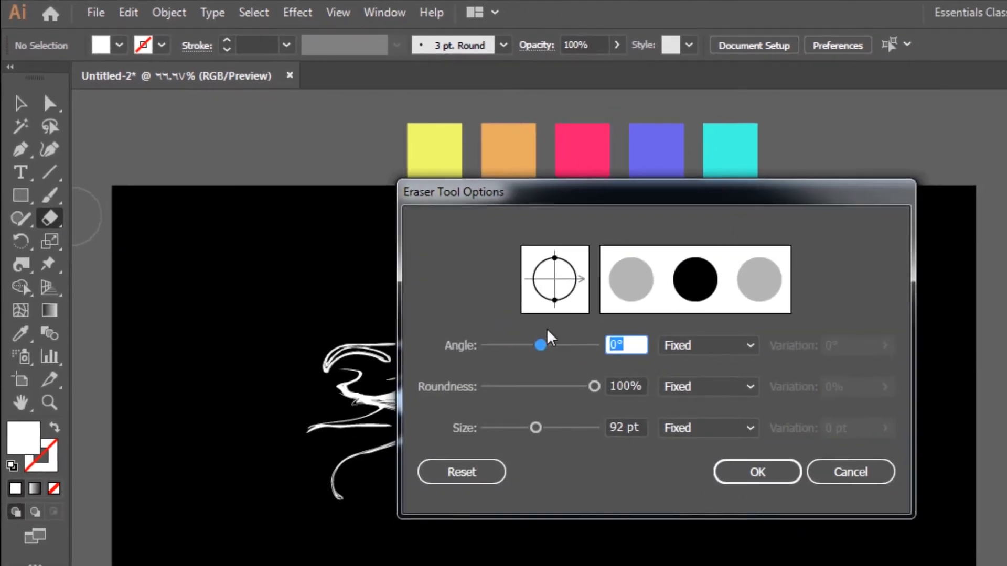
left_click_drag(535, 428, 548, 428)
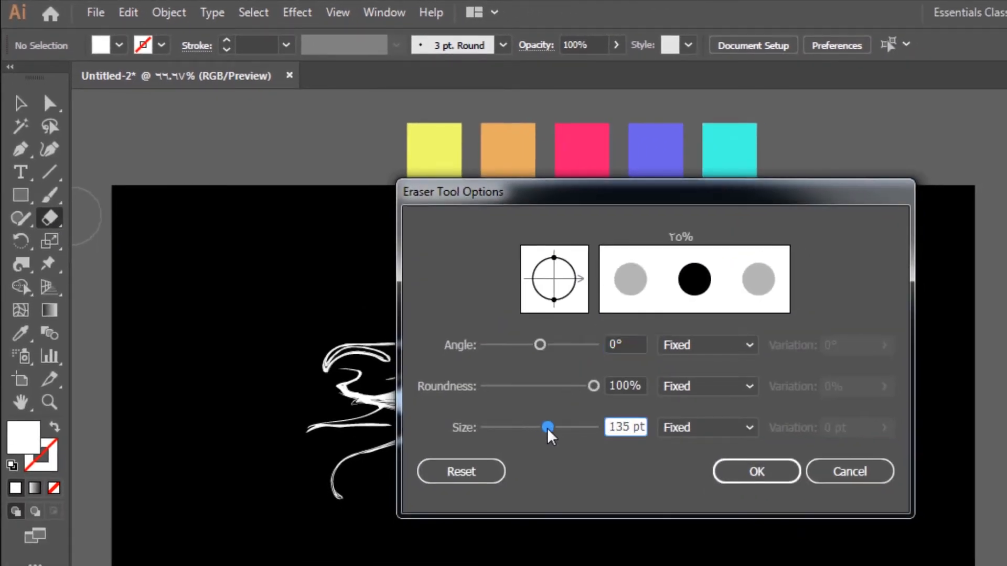
left_click(778, 478)
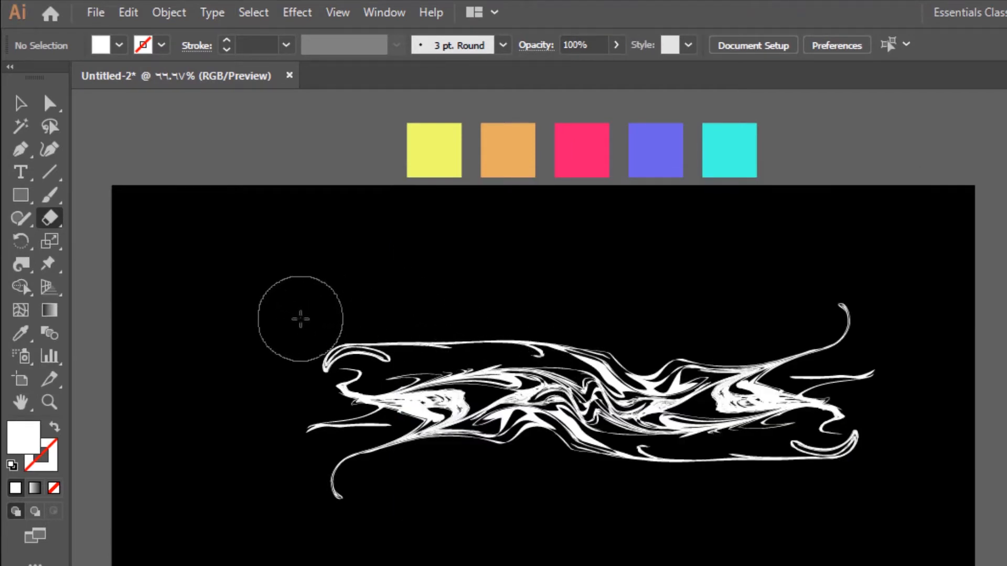
- Erase the protruding strands above, below and at both ends of the white shape with straight strokes, leaving a rectangular band
left_click_drag(300, 319, 938, 314)
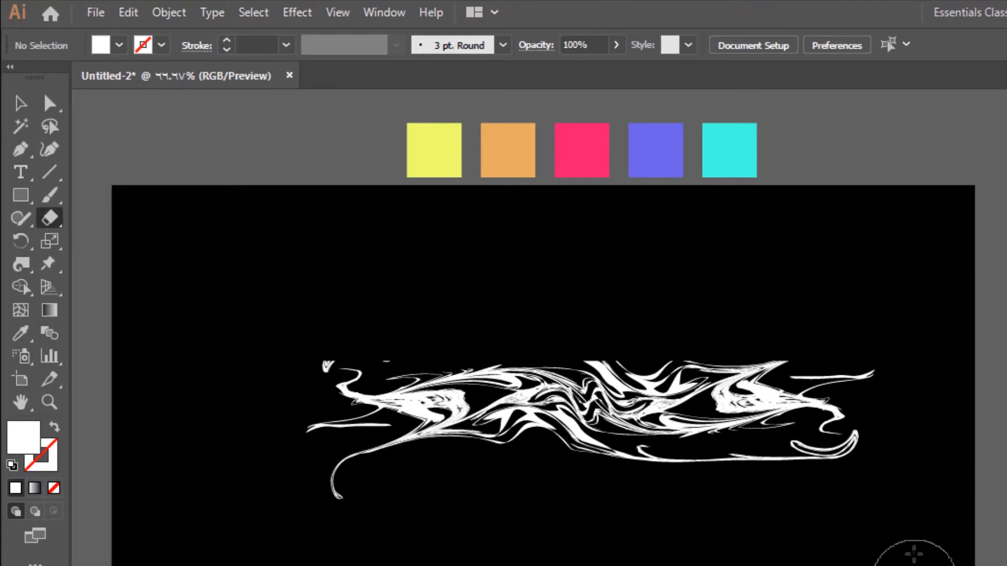
left_click_drag(255, 498, 937, 502)
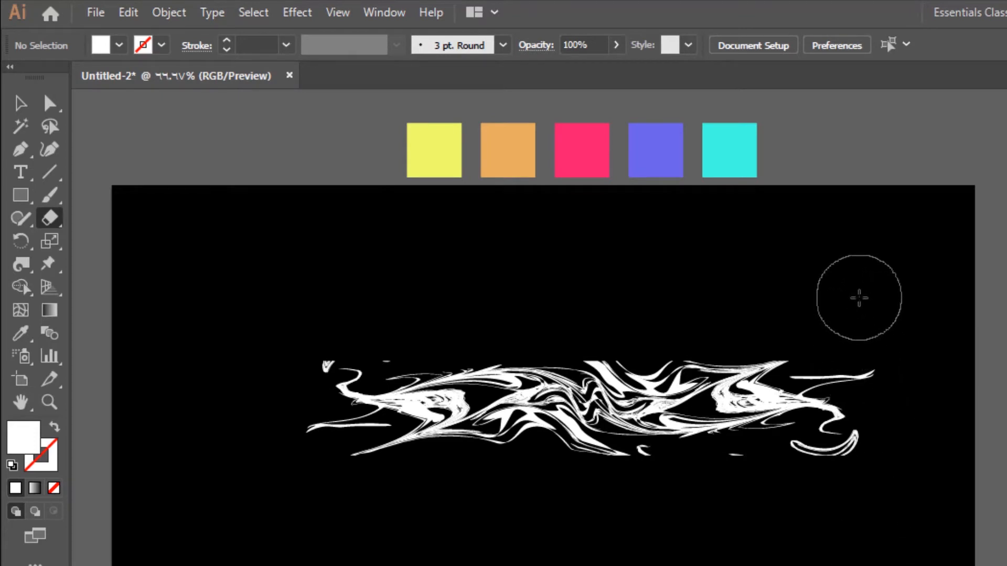
left_click_drag(827, 309, 827, 565)
left_click_drag(893, 521, 879, 336)
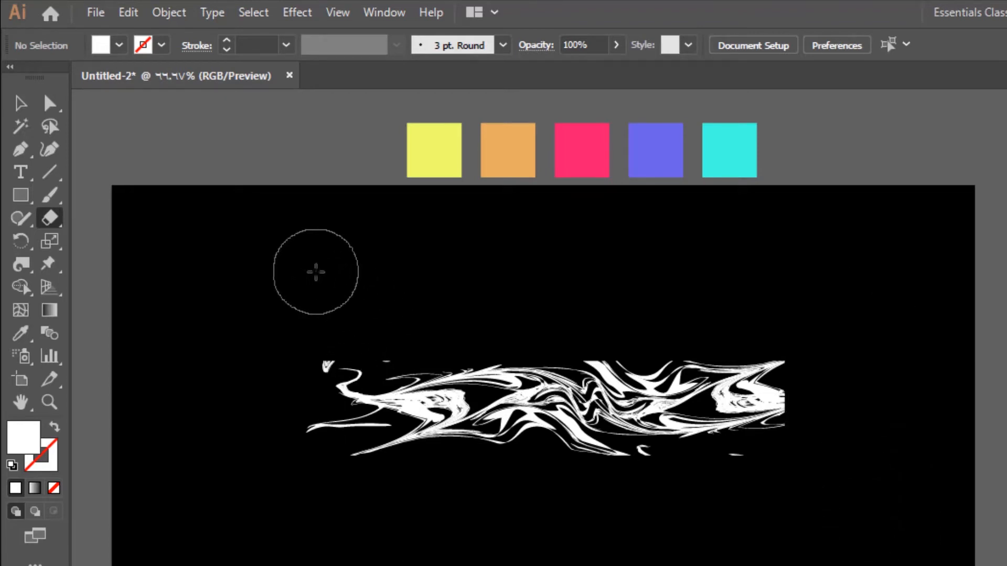
mouse_move(321, 272)
left_mouse_down()
mouse_move(309, 403)
mouse_move(317, 529)
mouse_move(331, 501)
mouse_move(347, 305)
left_mouse_up()
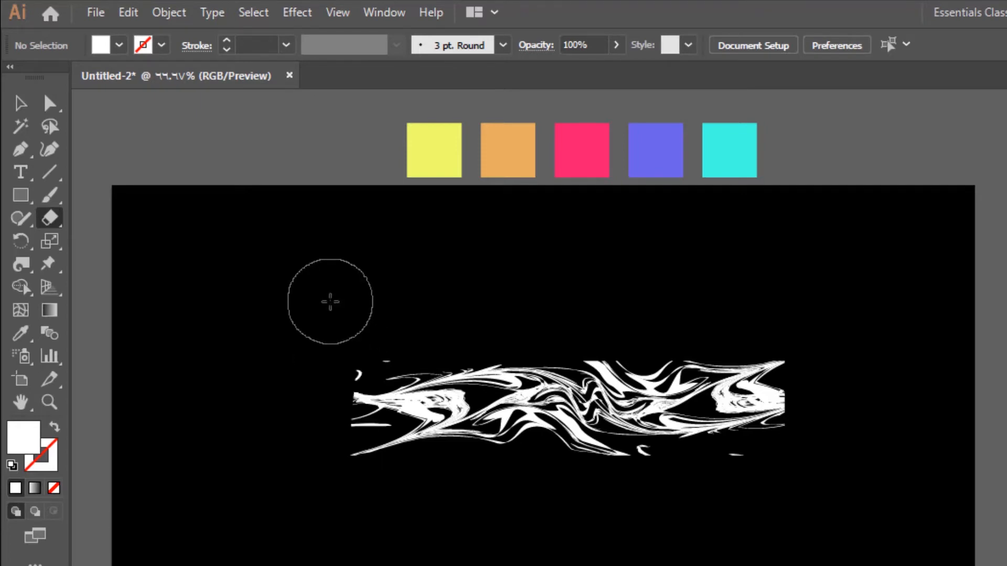
left_click_drag(330, 298, 331, 564)
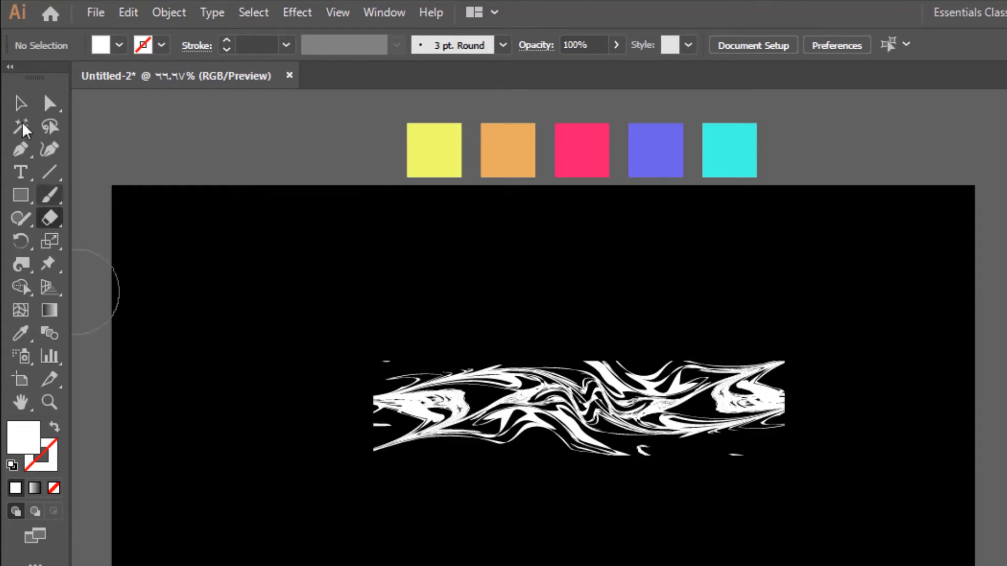
key("v")
left_click(417, 372)
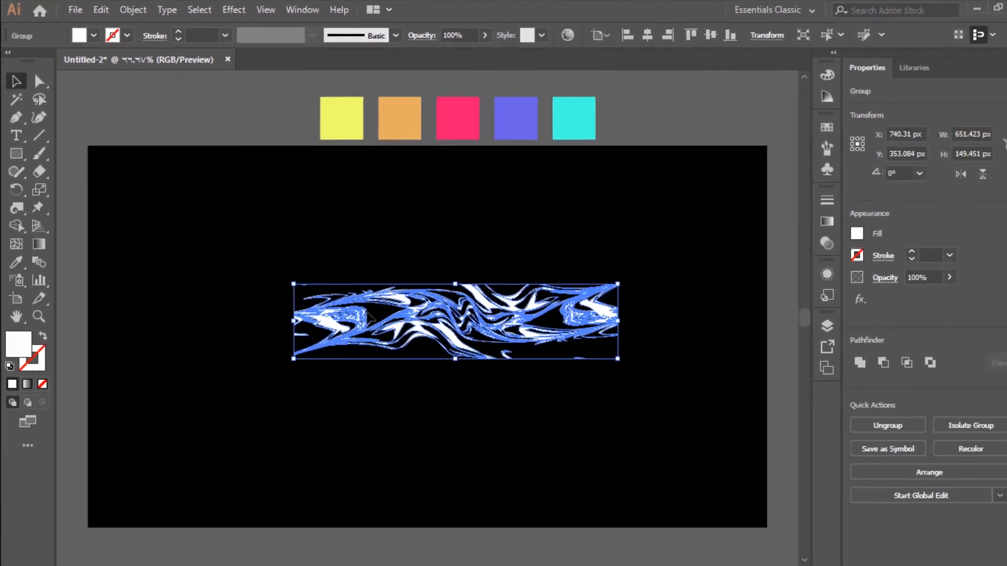
left_click(751, 557)
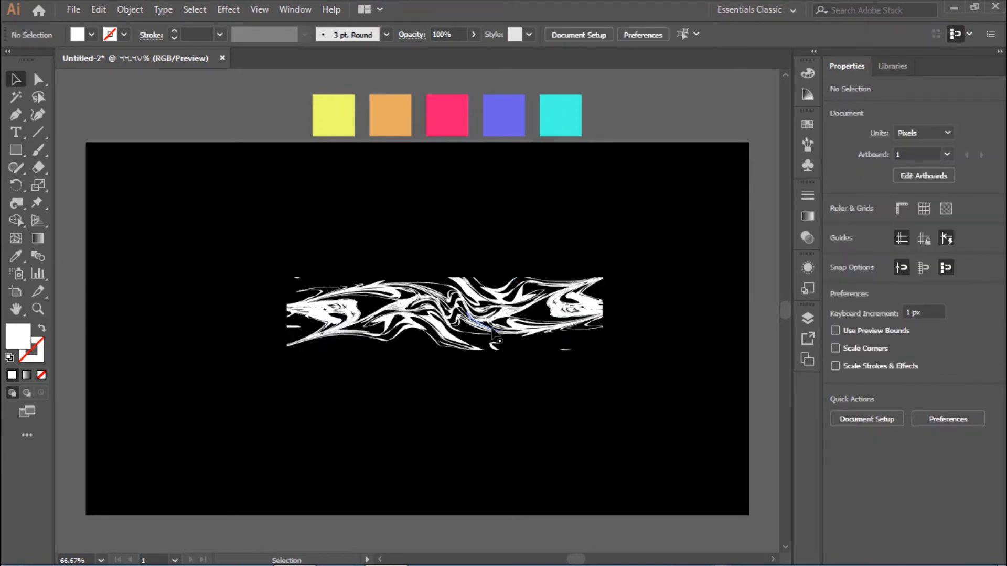
- Move the trimmed white band 45 px left and 127 px up on the artboard
scroll(492, 327, "up", 1)
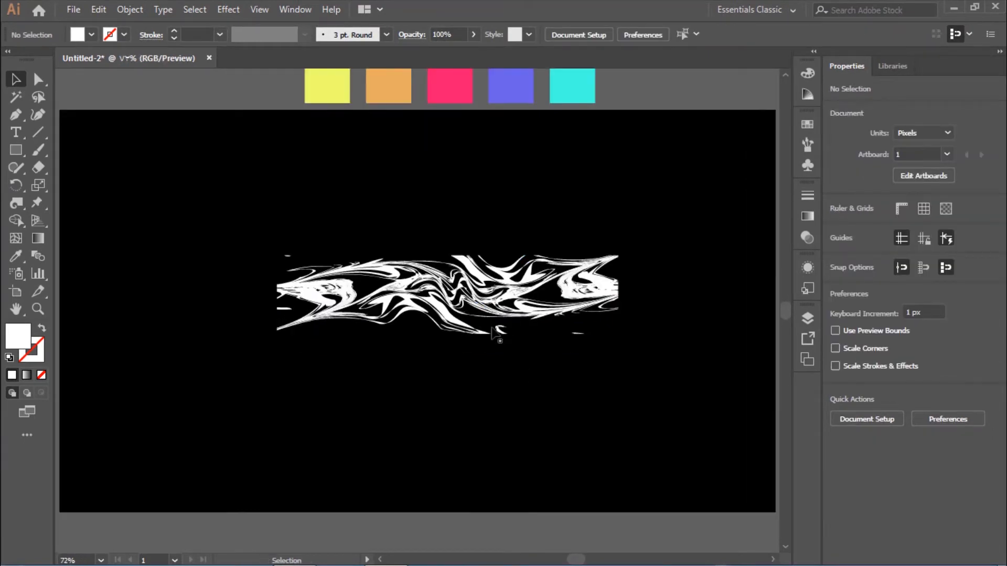
left_click(506, 298)
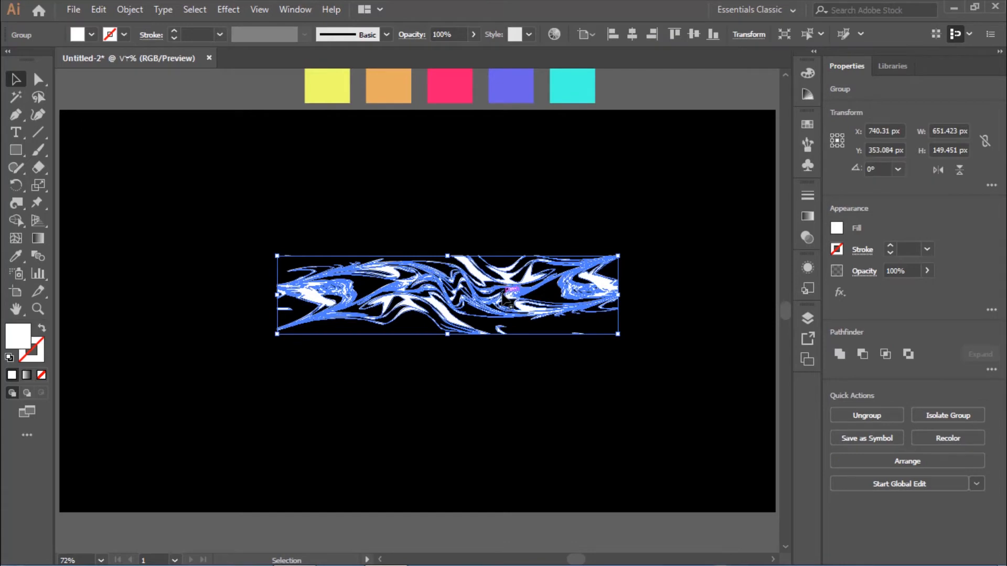
left_click_drag(490, 271, 466, 205)
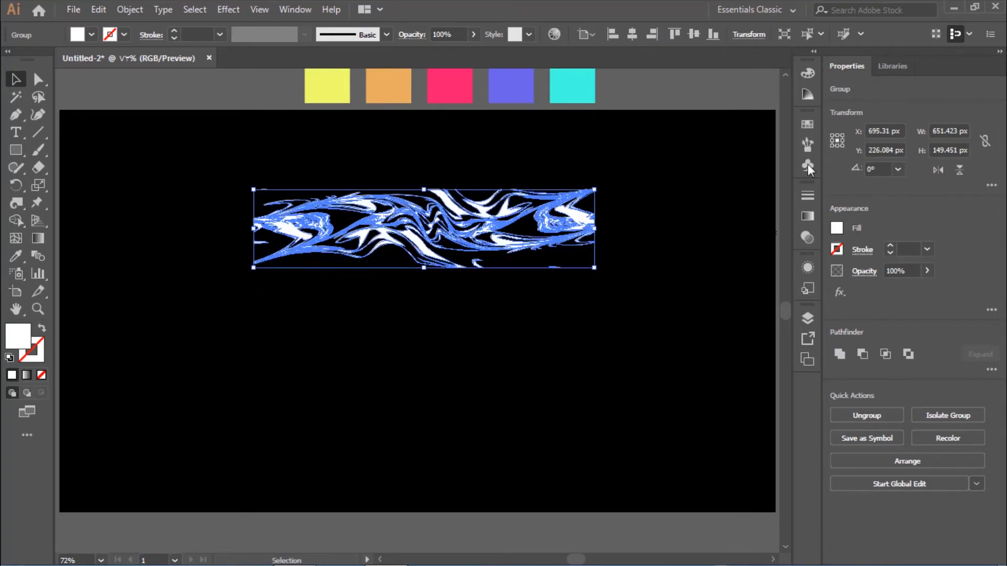
- Create a pattern brush from the white band with the colorization method set to Tints
left_click(807, 145)
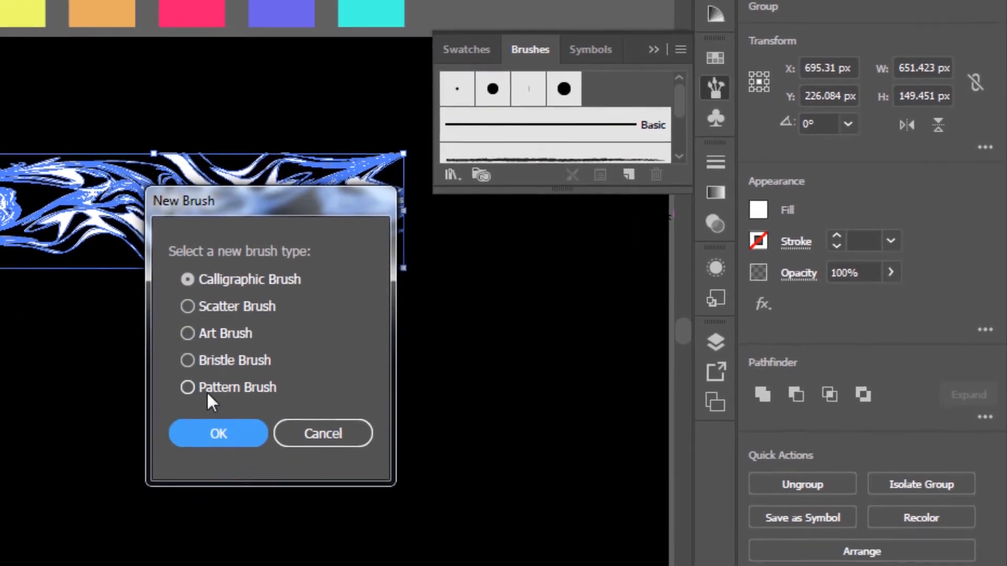
left_click(187, 483)
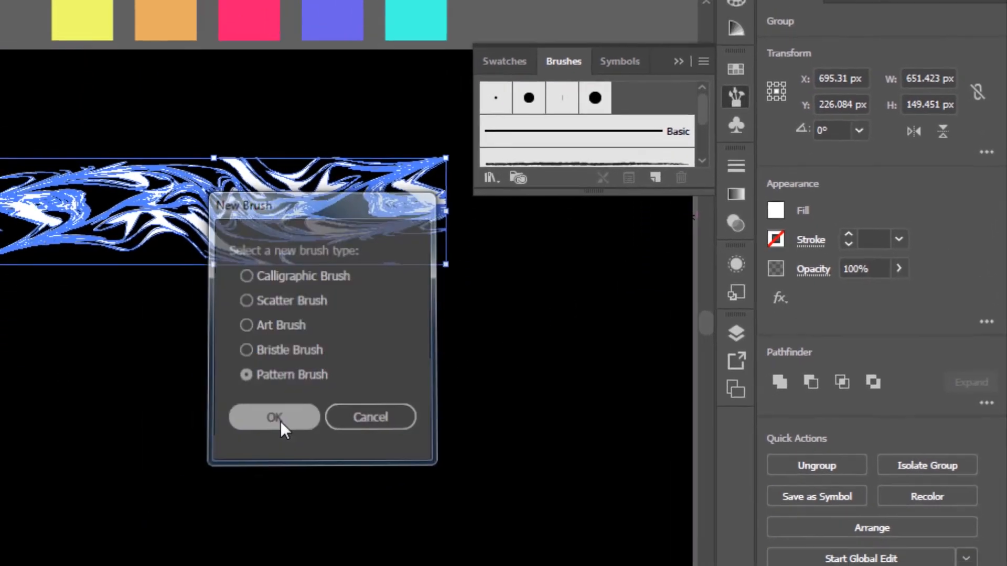
left_click(219, 430)
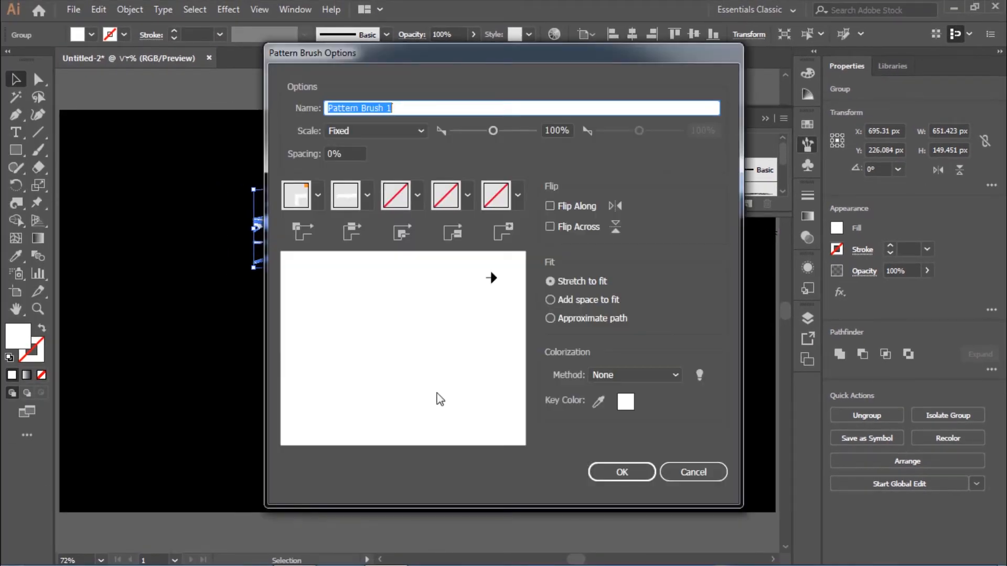
left_click(601, 375)
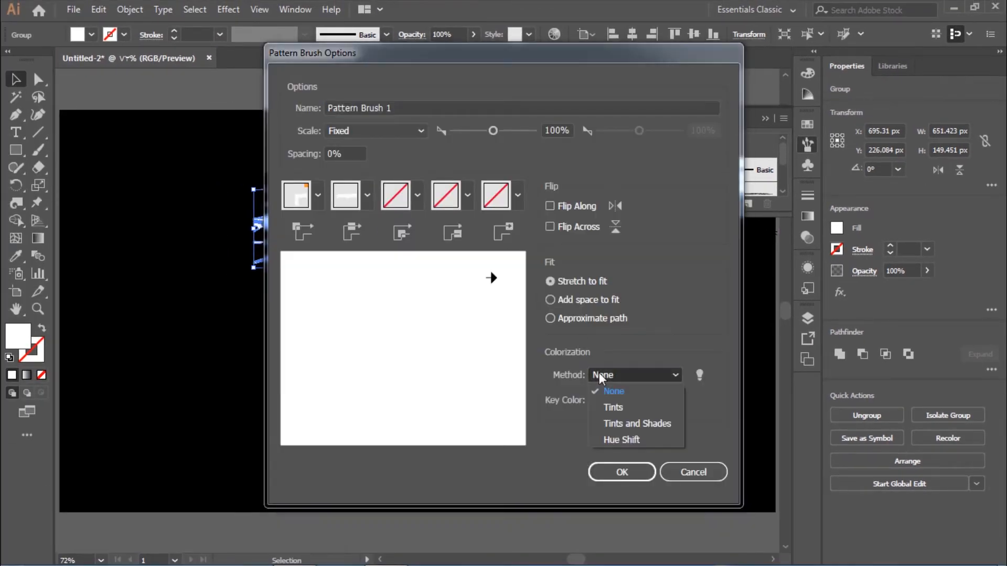
left_click(625, 409)
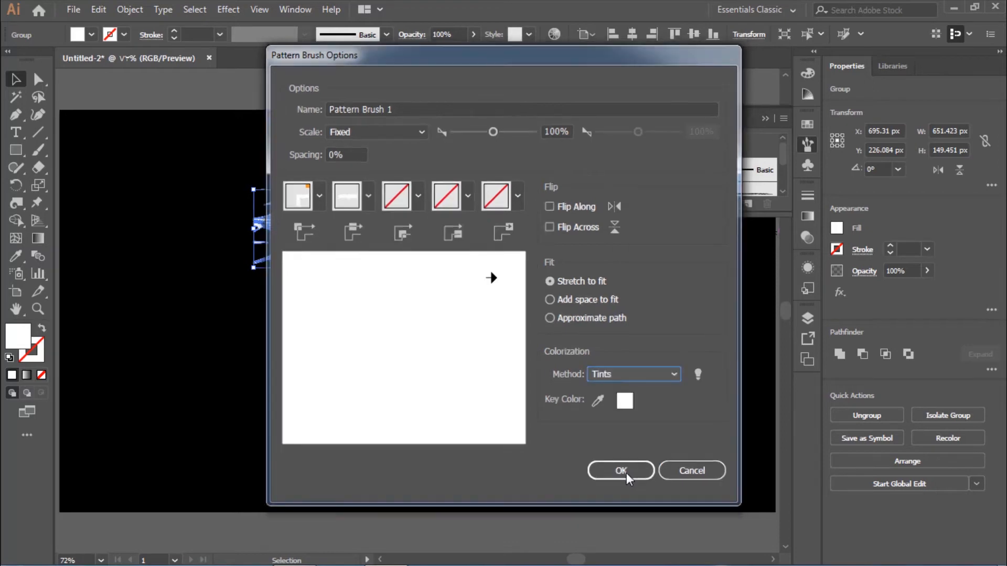
left_click(621, 472)
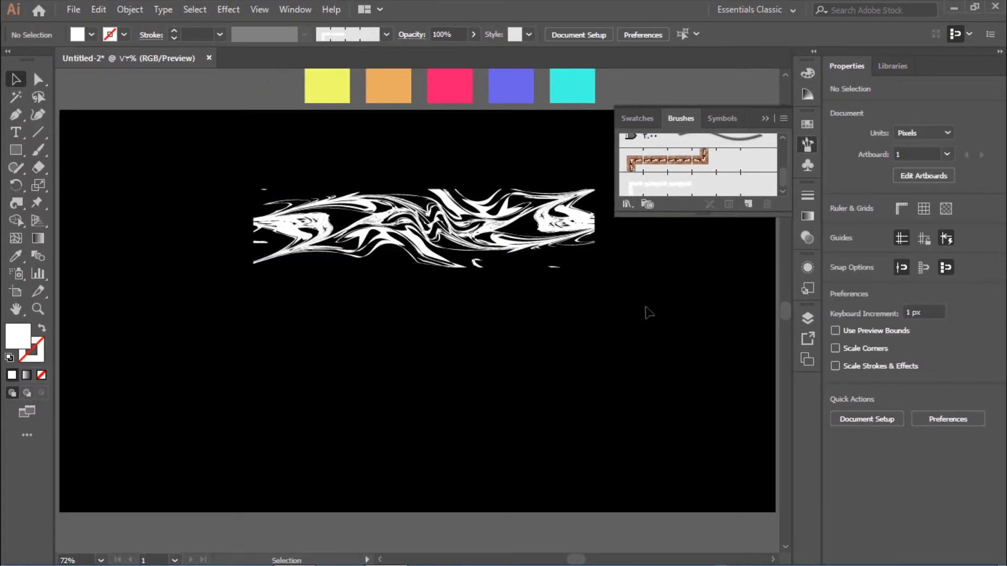
- Delete the white band from the artboard and collapse the brush list
left_click_drag(626, 327, 239, 193)
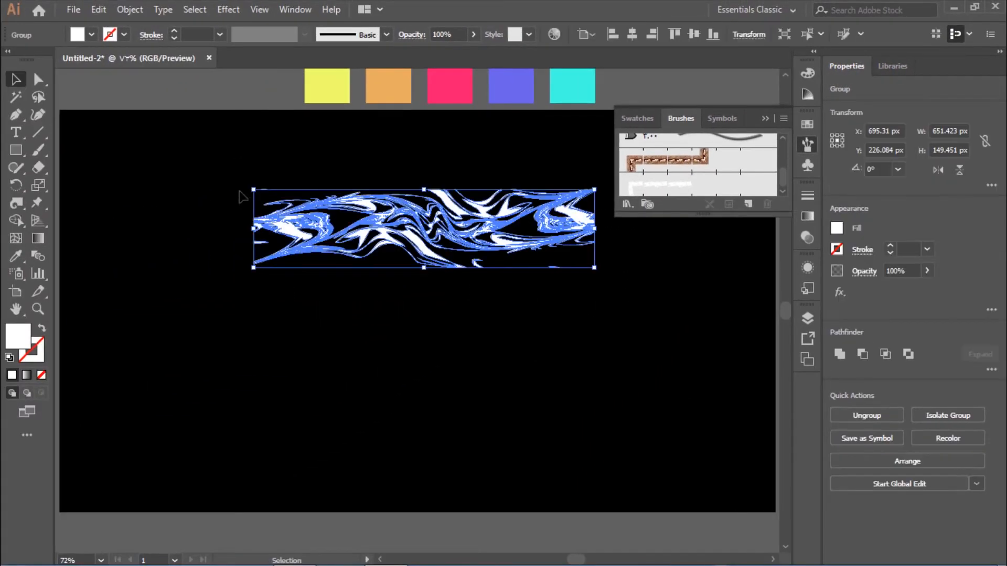
key("Delete")
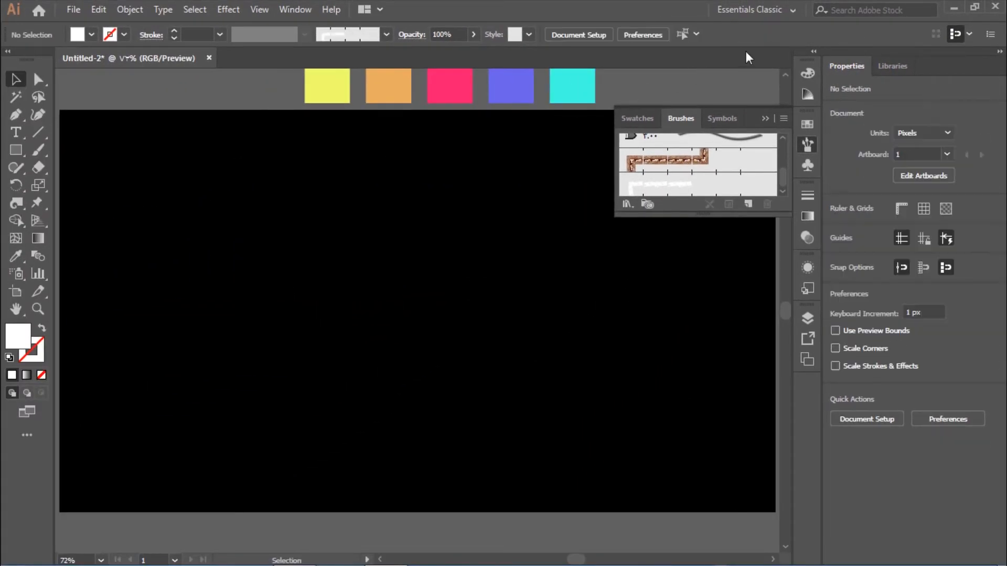
left_click(765, 119)
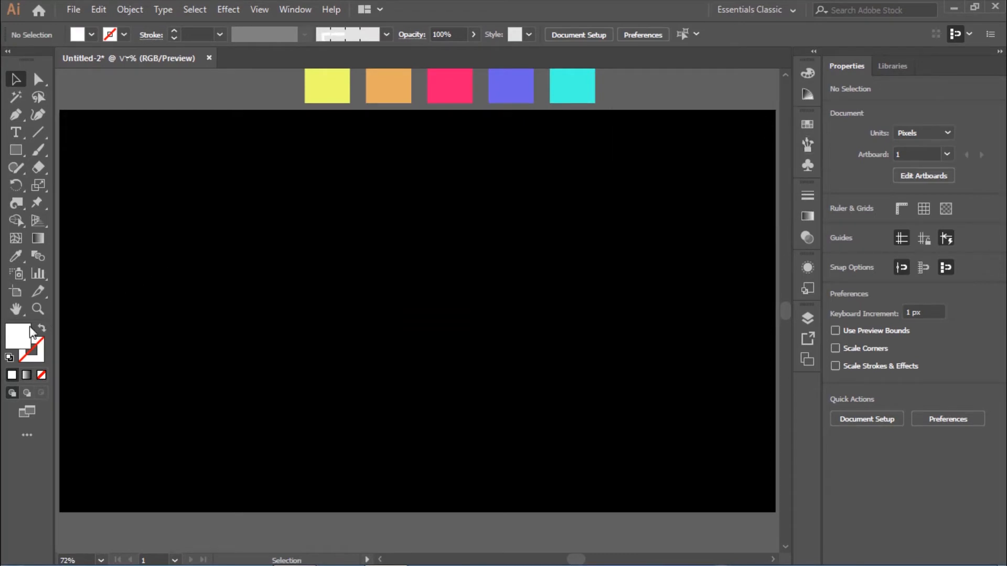
- Draw a 546 px circle at the centre of the artboard with a white stroke and no fill
left_click(42, 331)
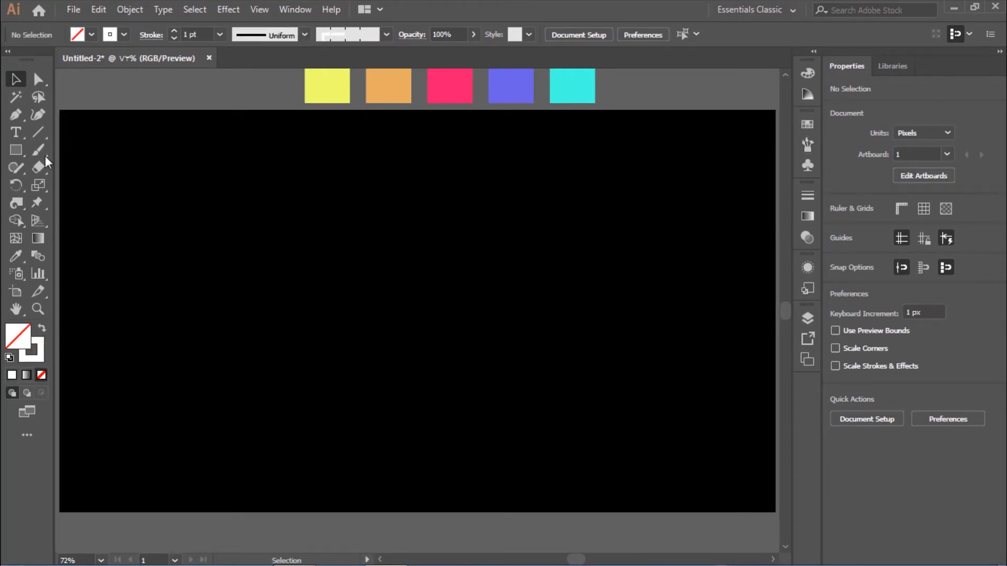
left_click_drag(23, 153, 70, 185)
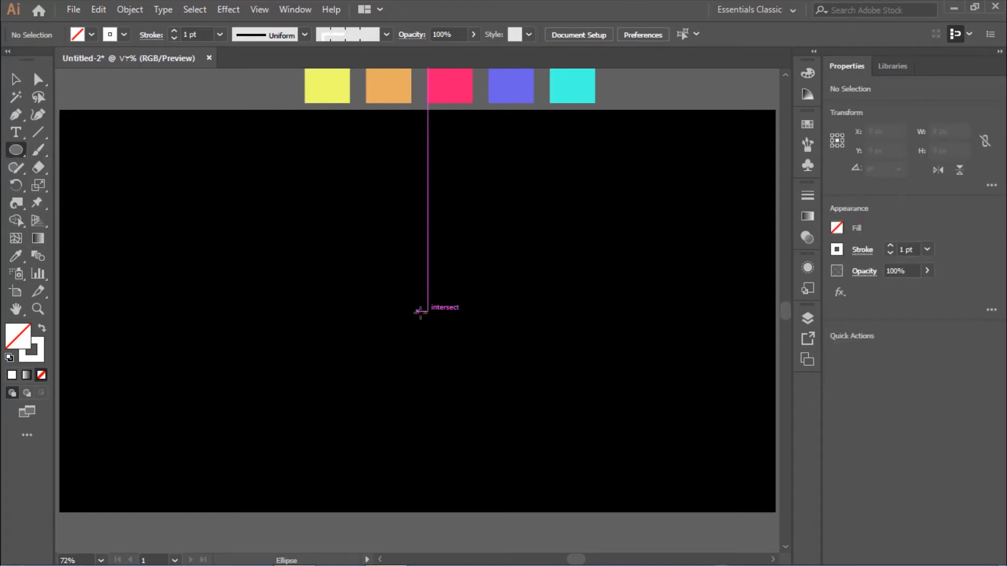
left_click_drag(418, 311, 549, 171)
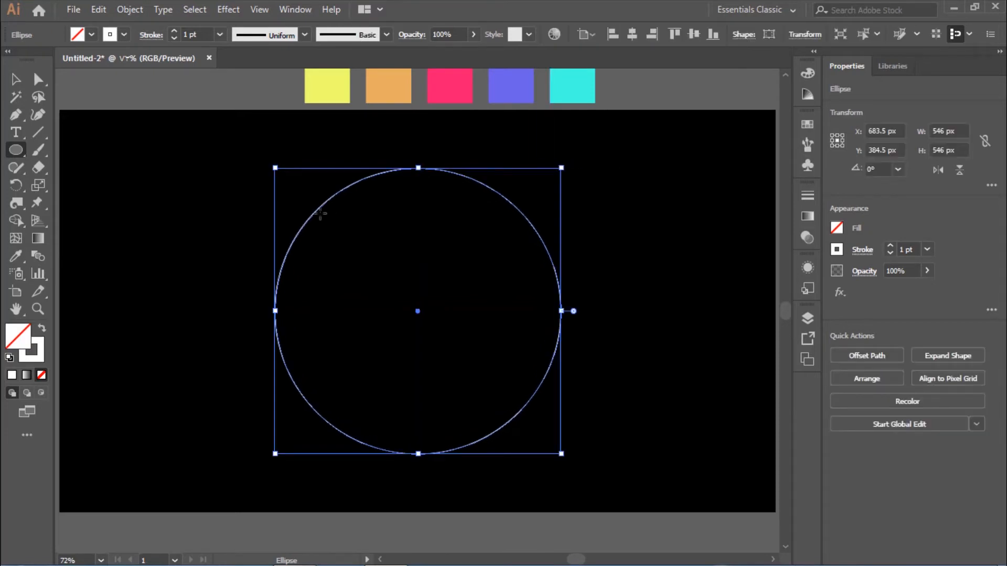
- Apply the new pattern brush to the circle and set its stroke weight to 0.75 pt
left_click(809, 150)
left_click(688, 188)
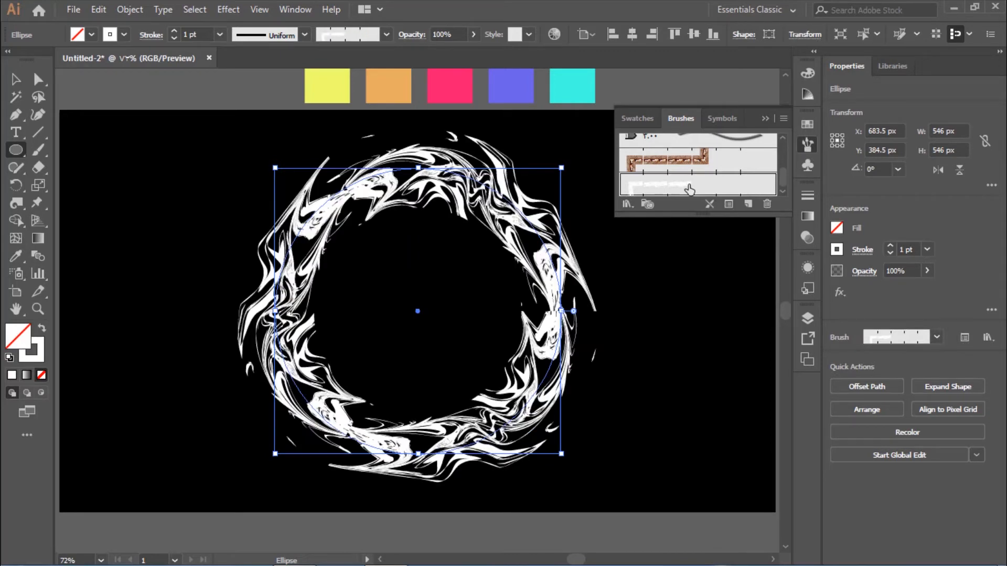
left_click(174, 40)
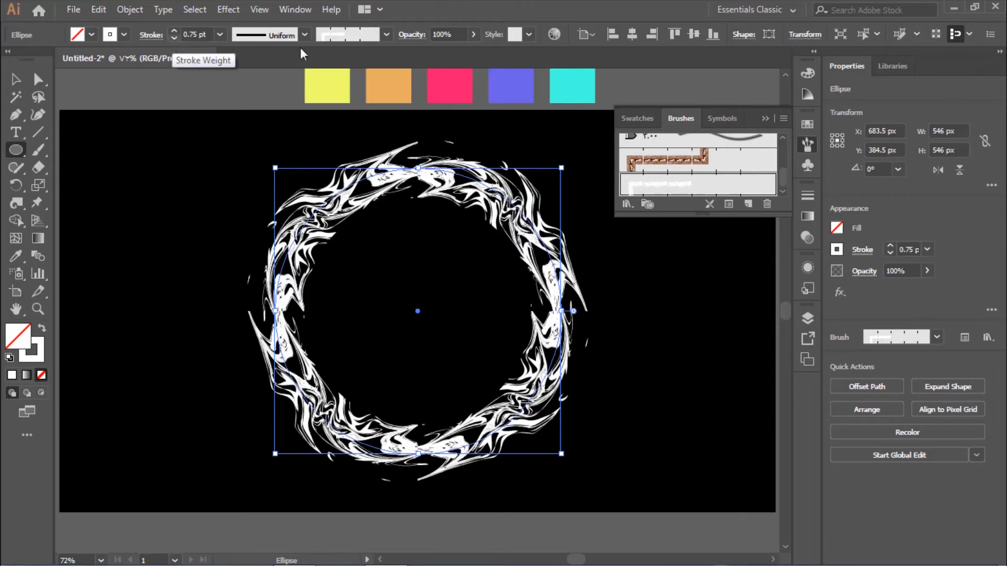
left_click(767, 119)
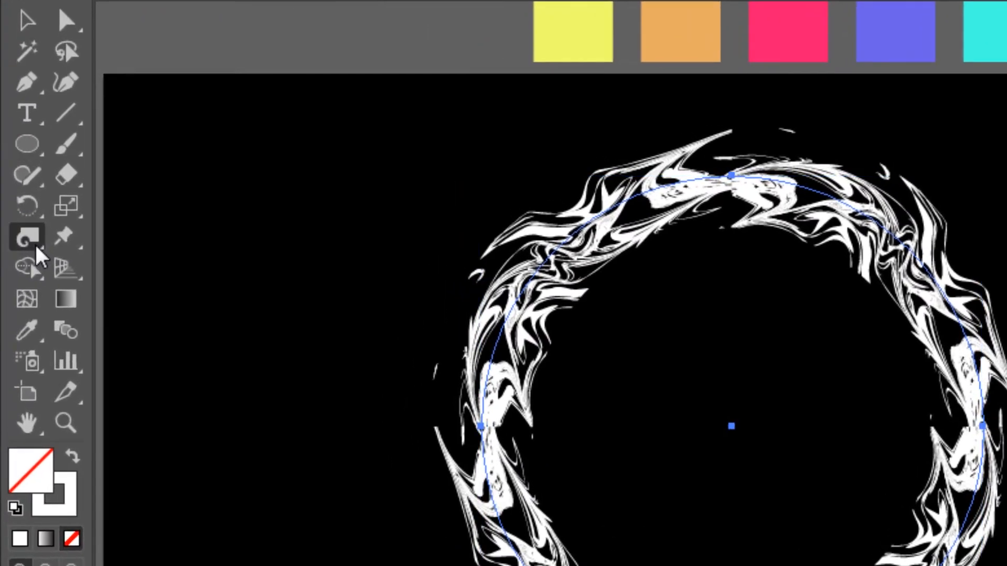
- Narrow the circle's stroke to a thin line at its leftmost anchor point with the Width tool
left_click(17, 204)
left_click(66, 242)
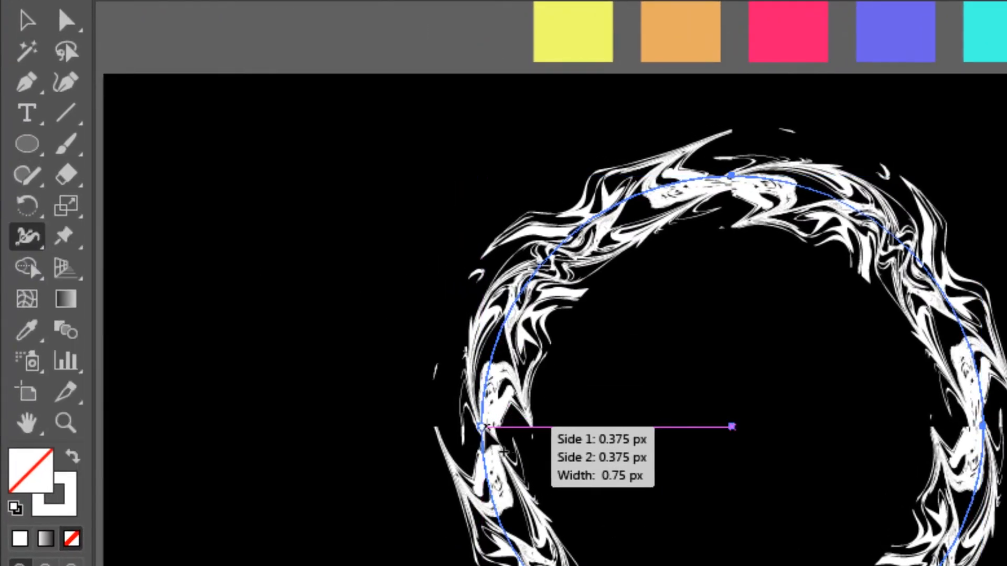
mouse_move(481, 426)
left_mouse_down()
mouse_move(469, 426)
mouse_move(482, 426)
left_mouse_up()
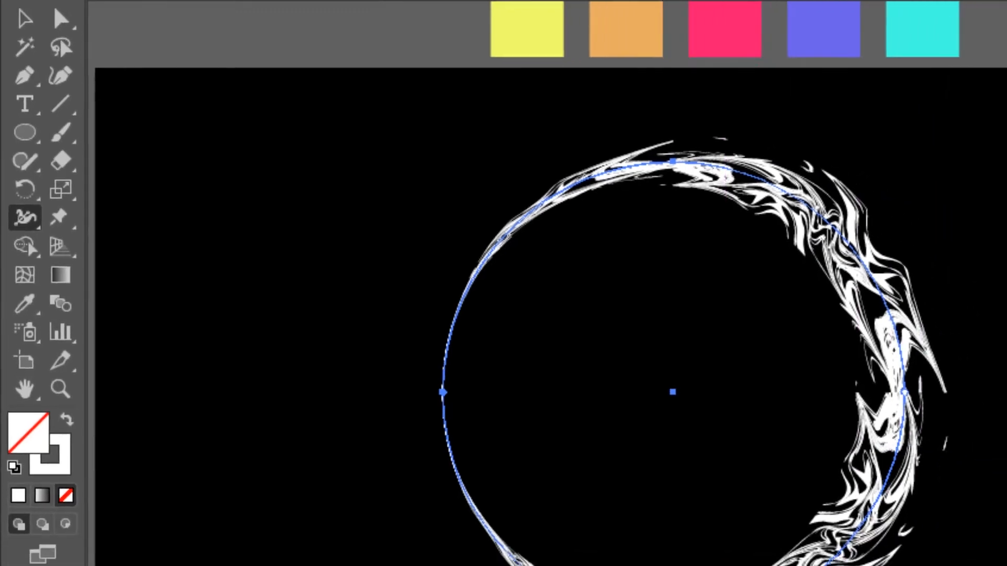
- Scale the brushed circle up proportionally about its centre to 608 px
key("v")
left_click(283, 158)
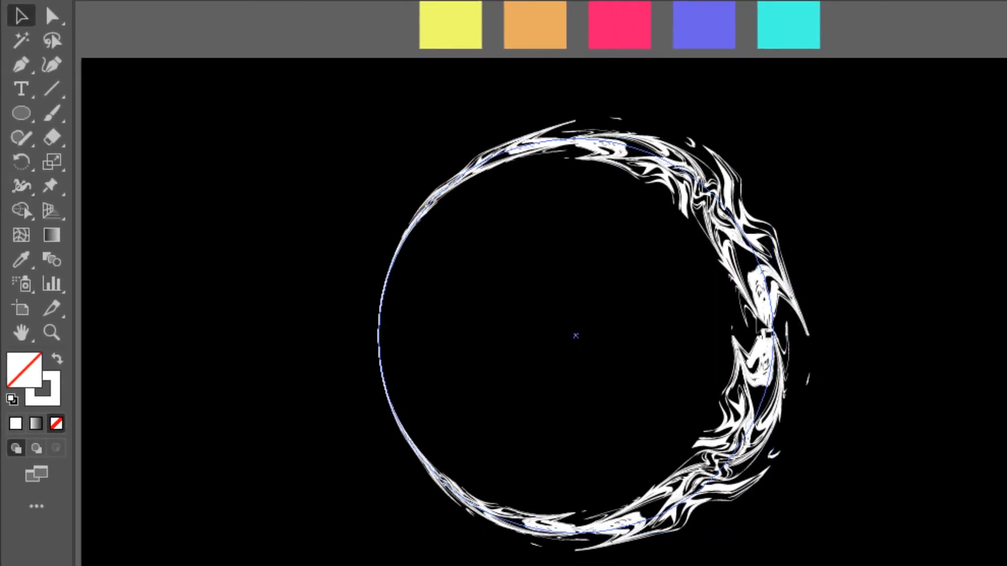
left_click(776, 334)
left_click_drag(774, 533, 808, 558)
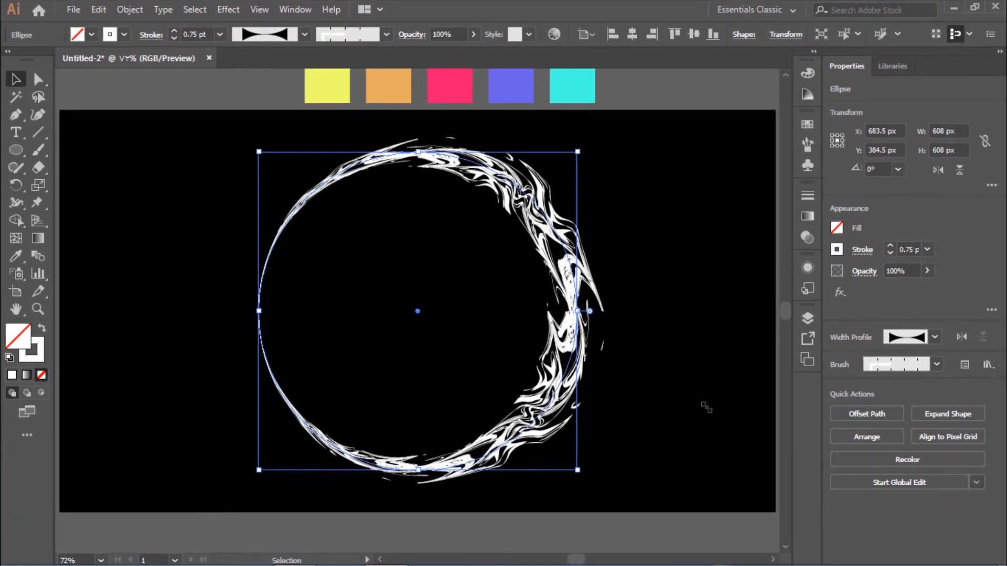
- Expand the appearance of the brushed circle into editable shapes and deselect it
left_click(130, 9)
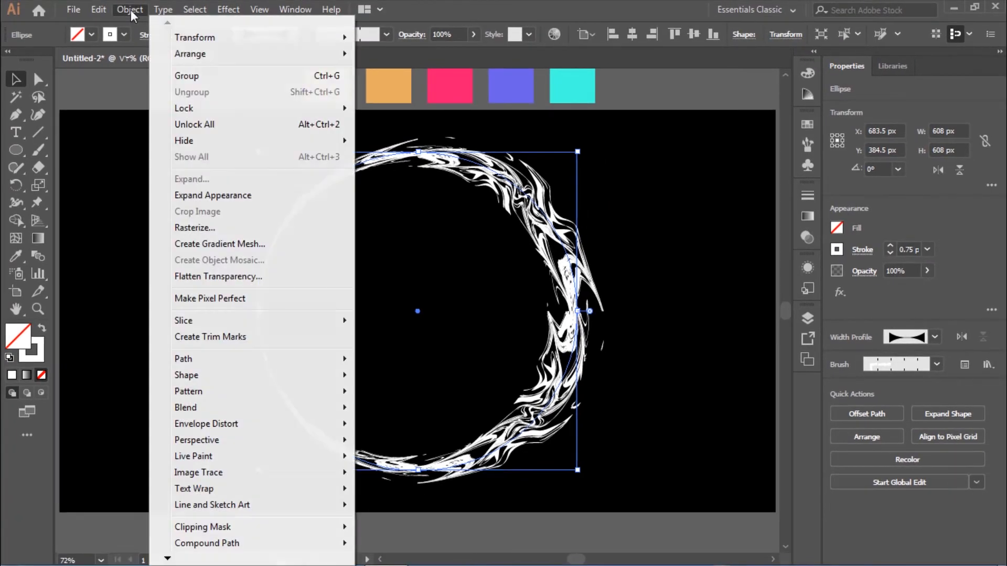
left_click(199, 197)
left_click(670, 247)
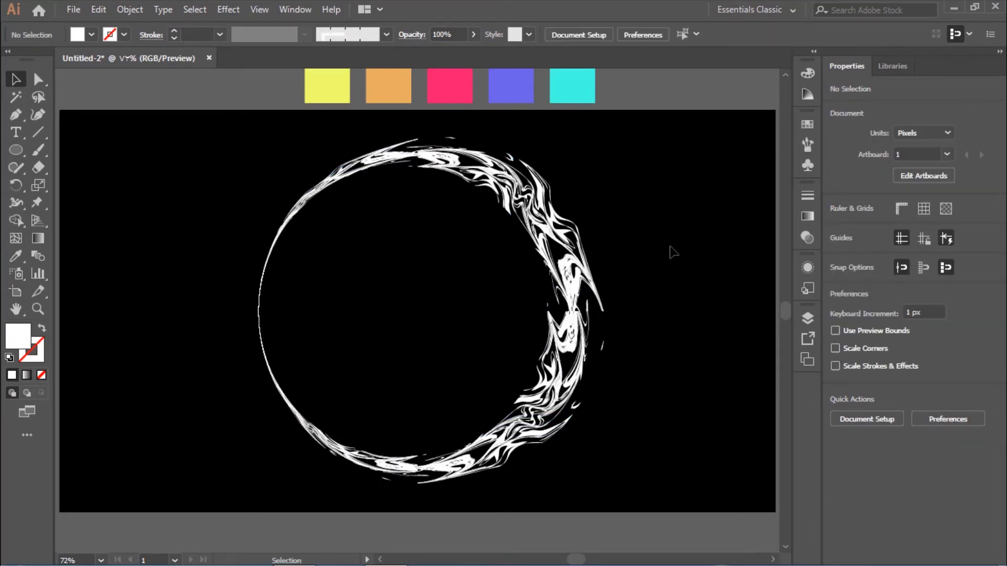
- Draw a 710 px square over the ring in the yellow of the palette swatch and centre it at about X 692, Y 379 px
scroll(677, 251, "up", 1)
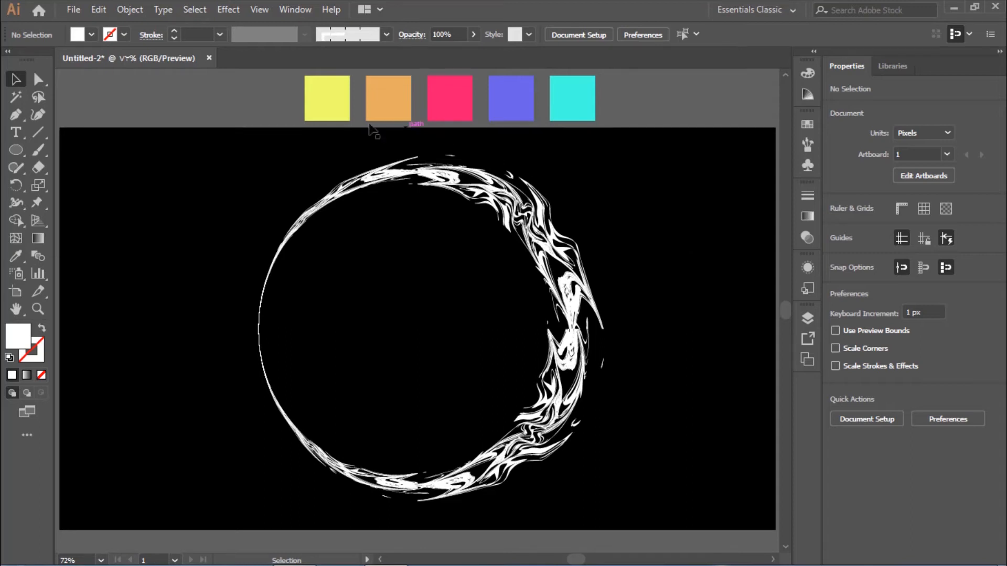
left_click(332, 108)
left_click_drag(16, 150, 62, 153)
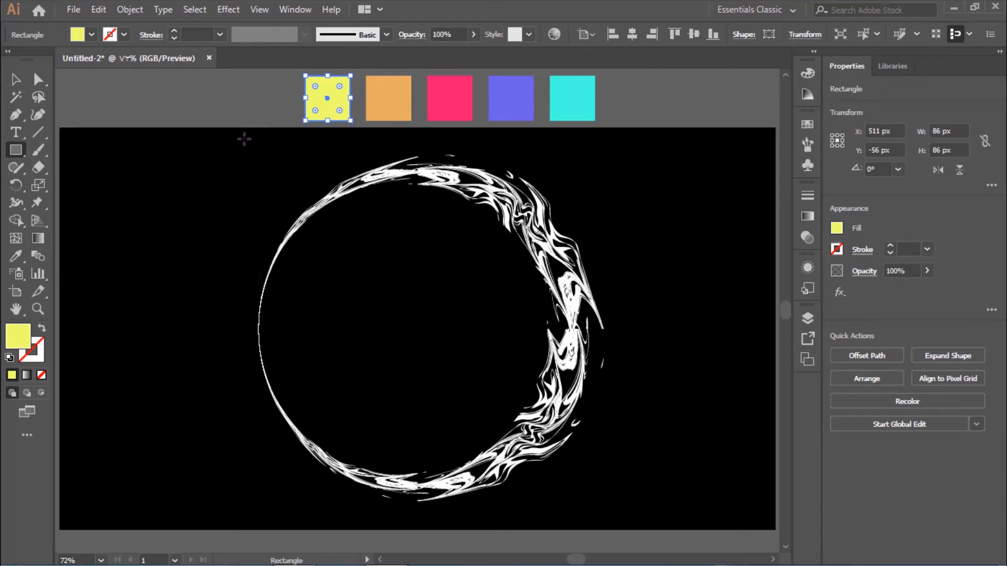
left_click_drag(425, 341, 605, 182)
key("v")
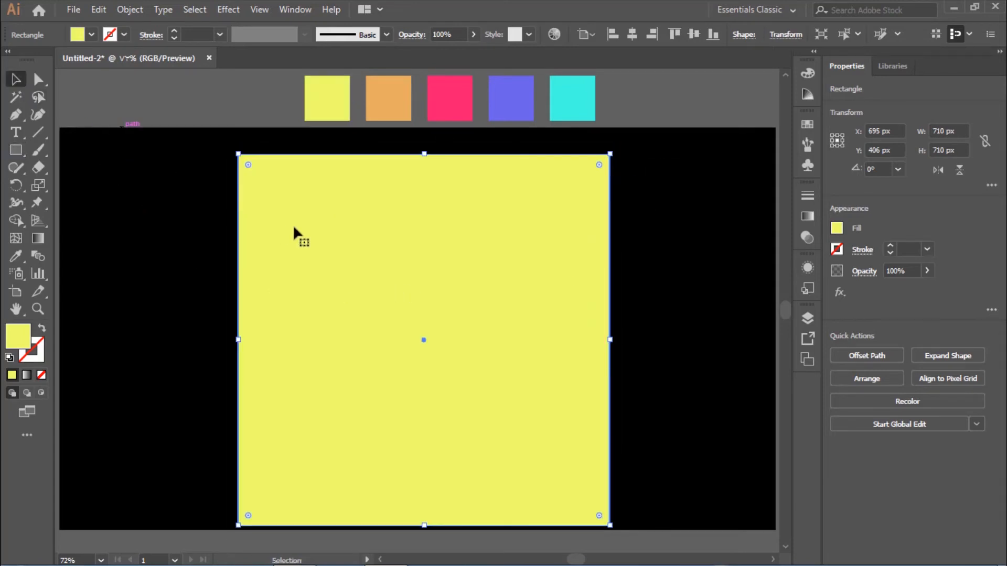
left_click_drag(322, 222, 320, 208)
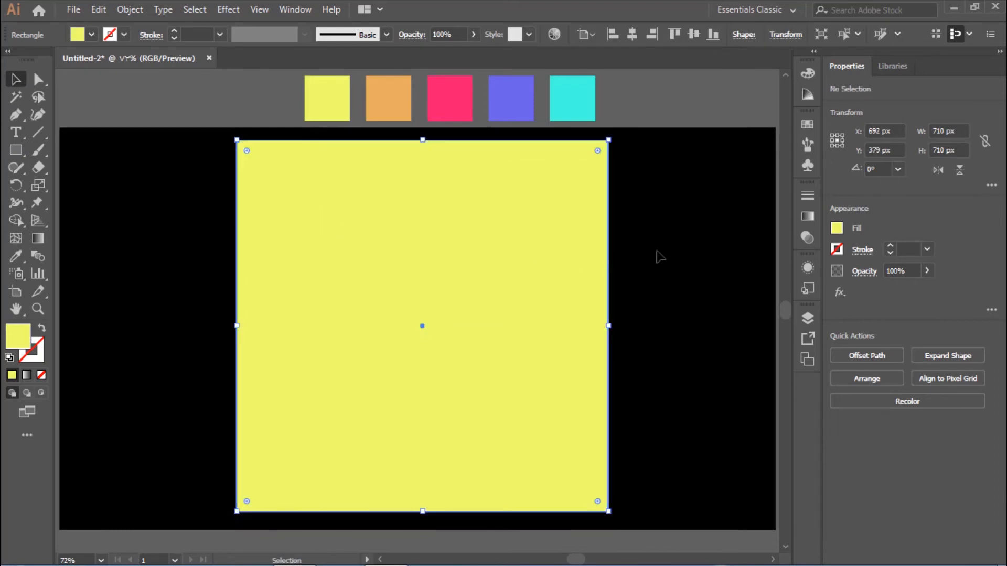
left_click(660, 257)
- Divide the yellow square into a three-by-three grid by adding two interior mesh points with the Mesh tool
left_click(582, 251)
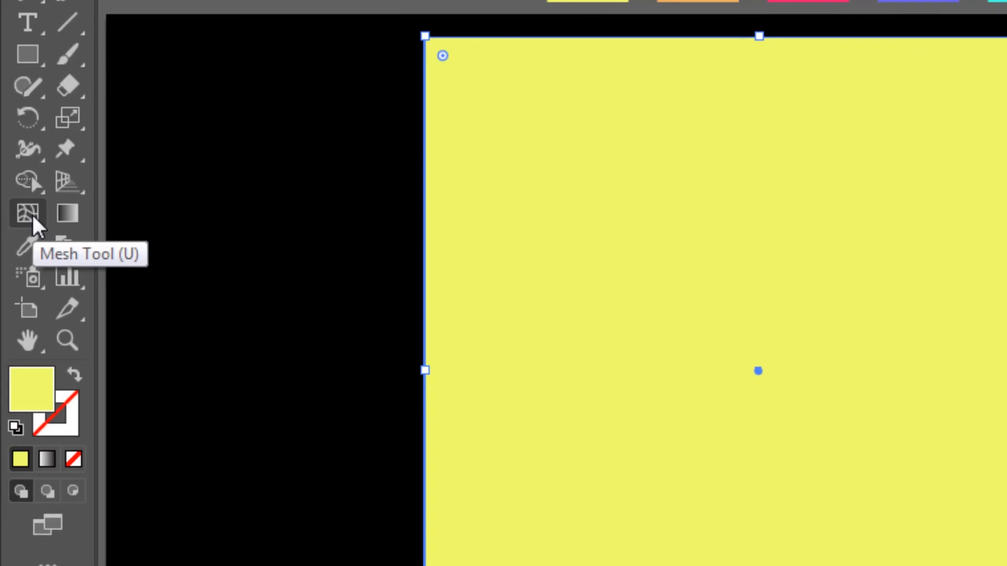
left_click(32, 215)
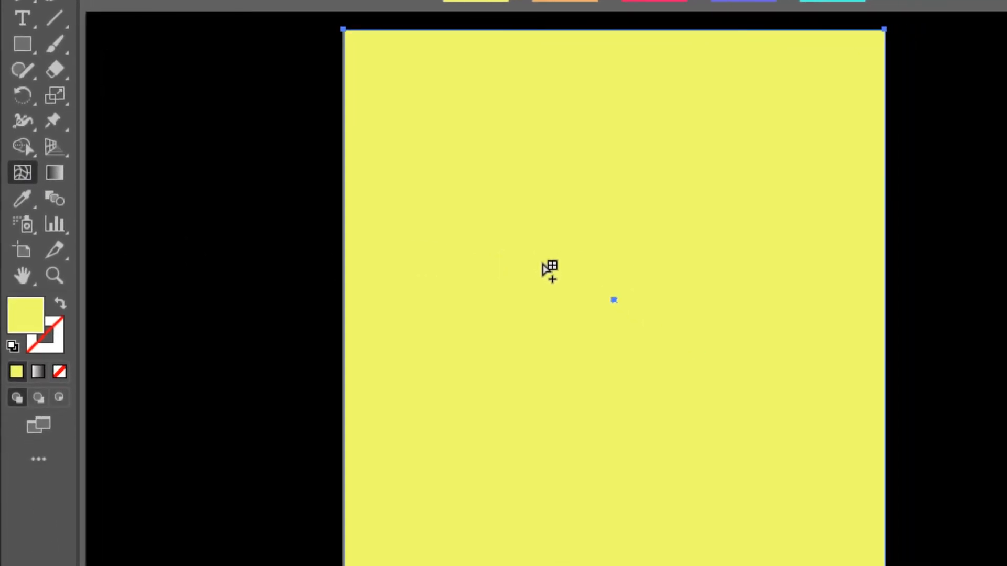
left_click(589, 220)
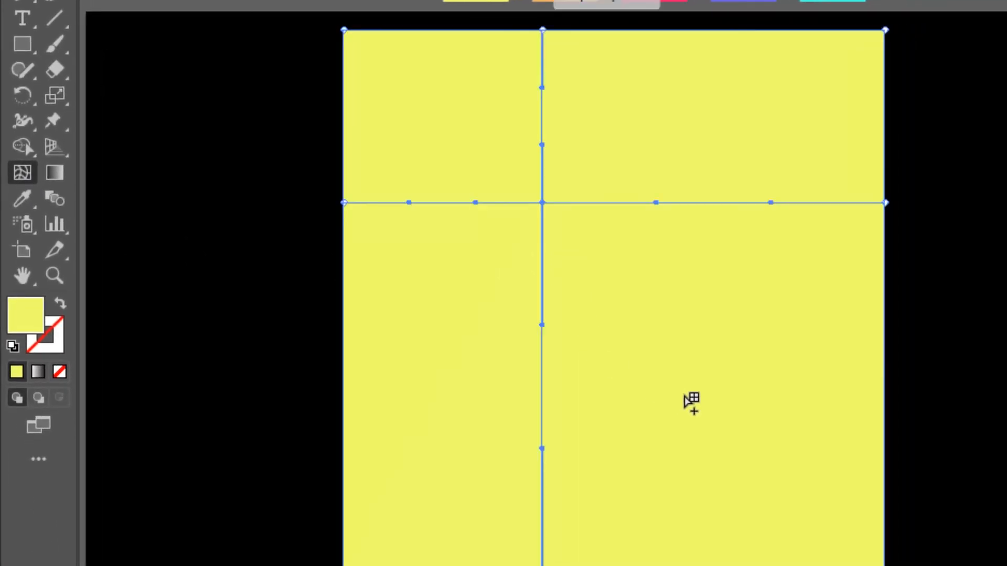
left_click(749, 404)
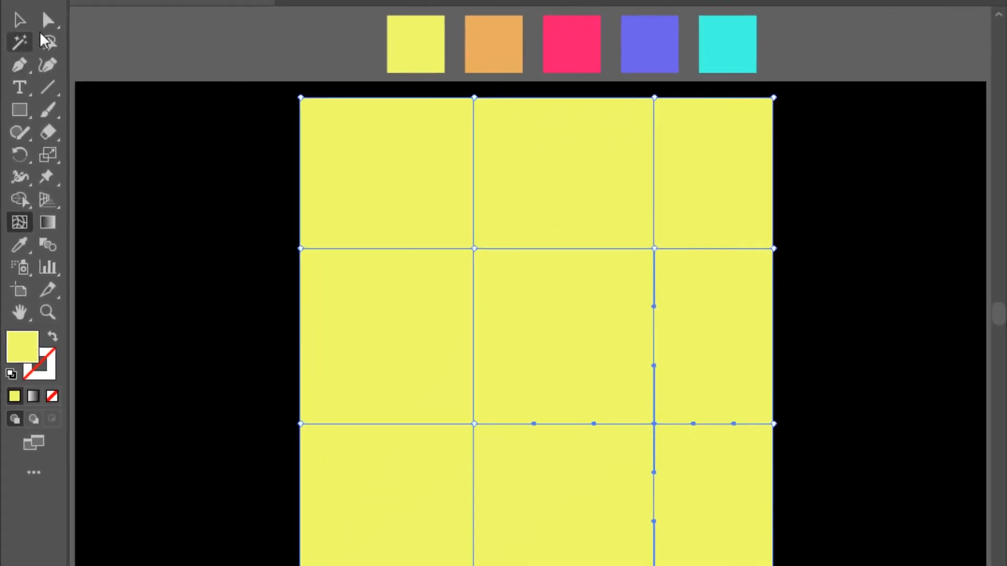
- Colour the upper-left interior mesh point orange and the upper-right one pink by sampling the palette swatches with the Eyedropper
left_click(47, 21)
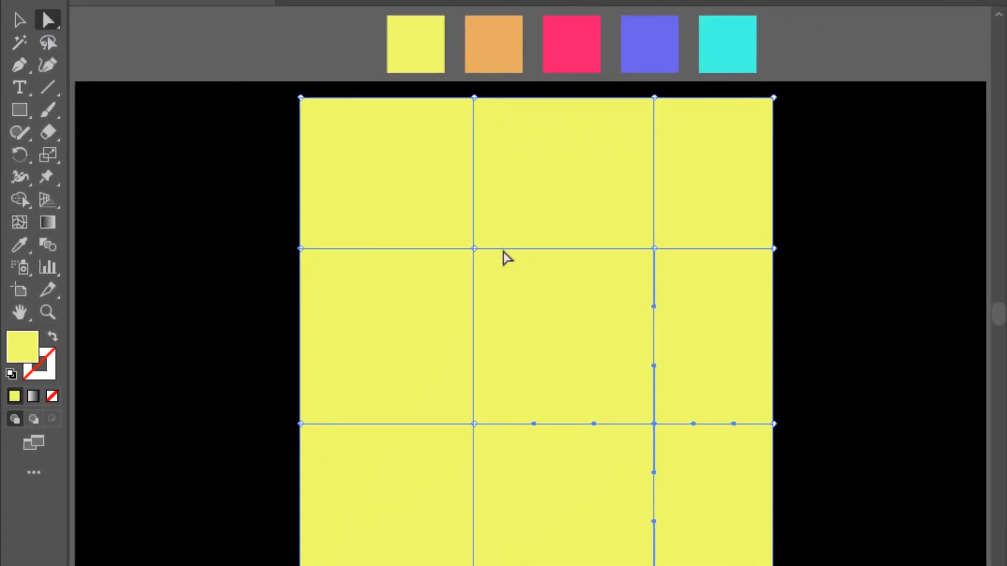
left_click(475, 249)
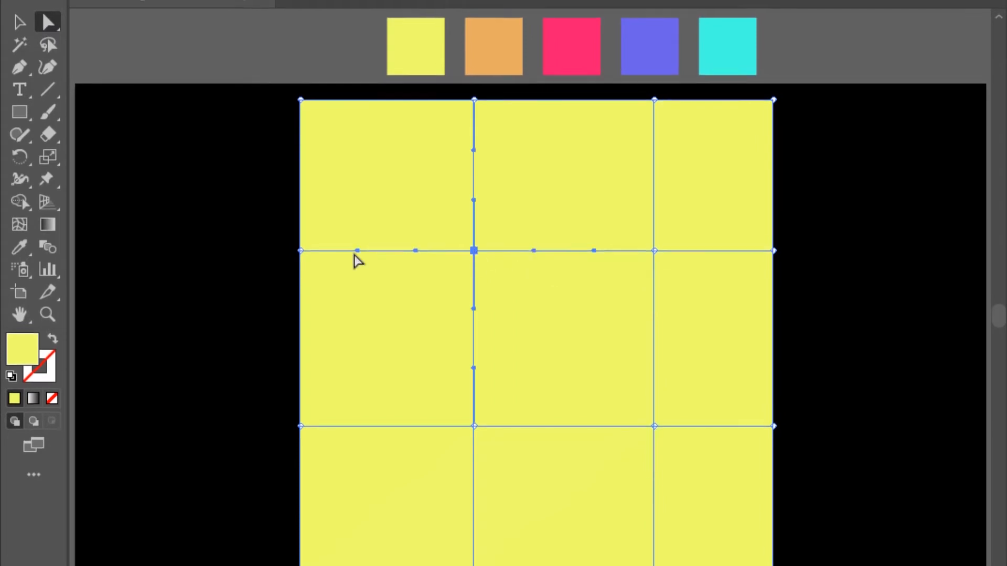
left_click(18, 250)
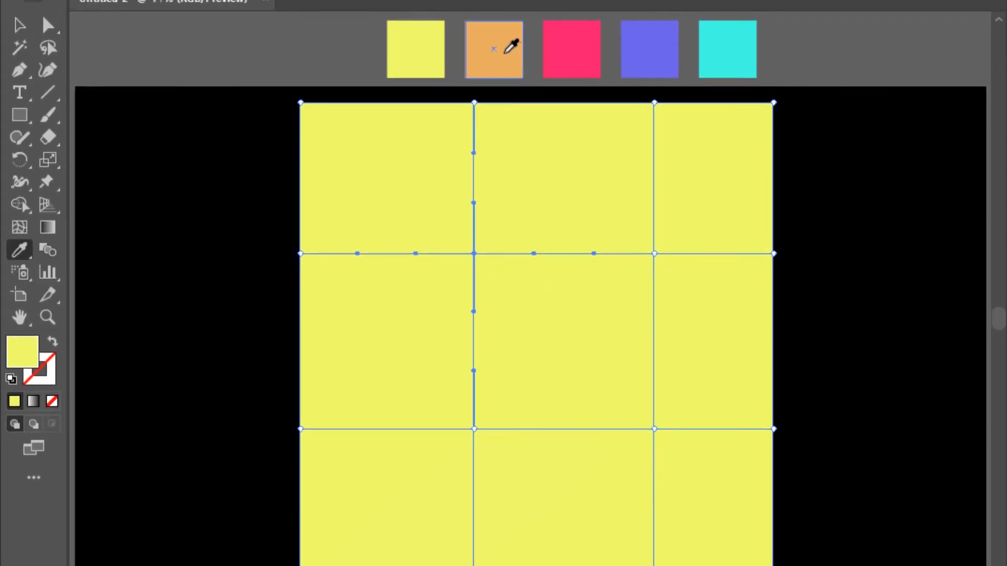
left_click(504, 51)
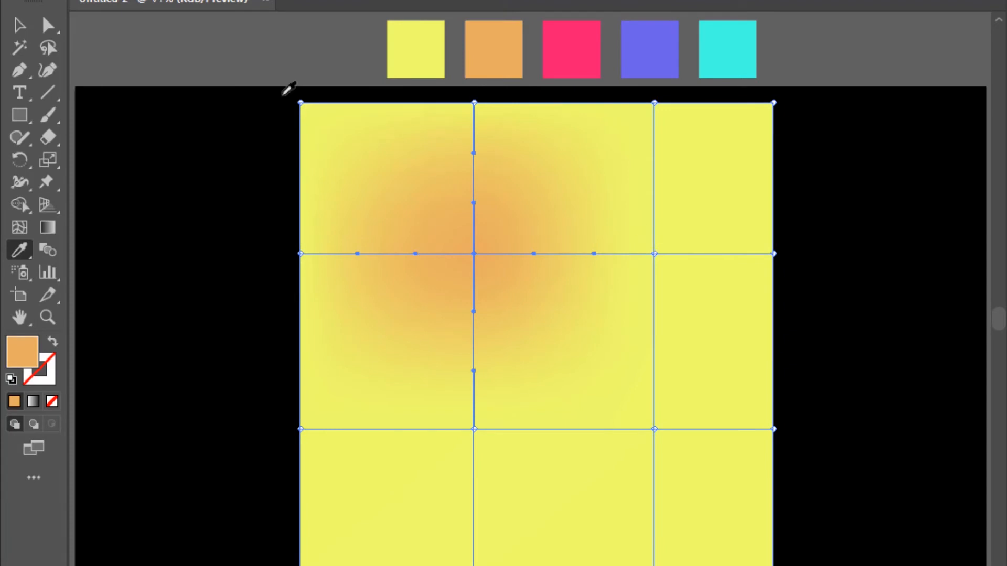
left_click(53, 22)
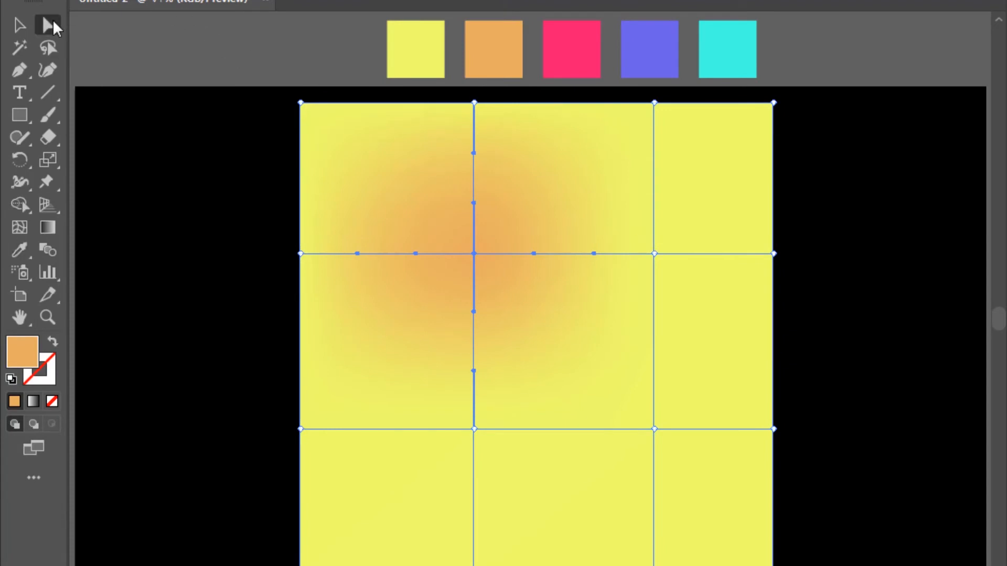
left_click(655, 254)
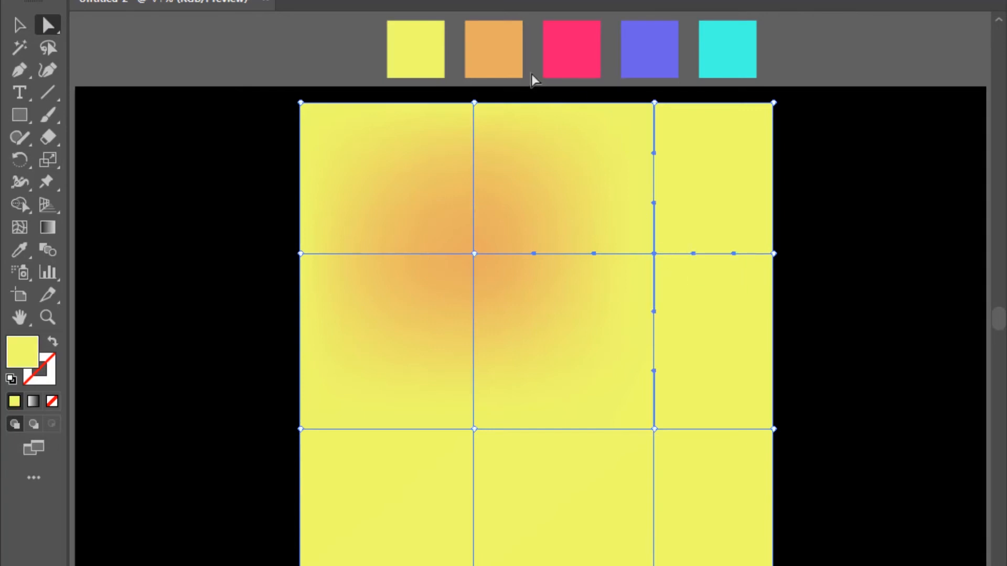
left_click(24, 252)
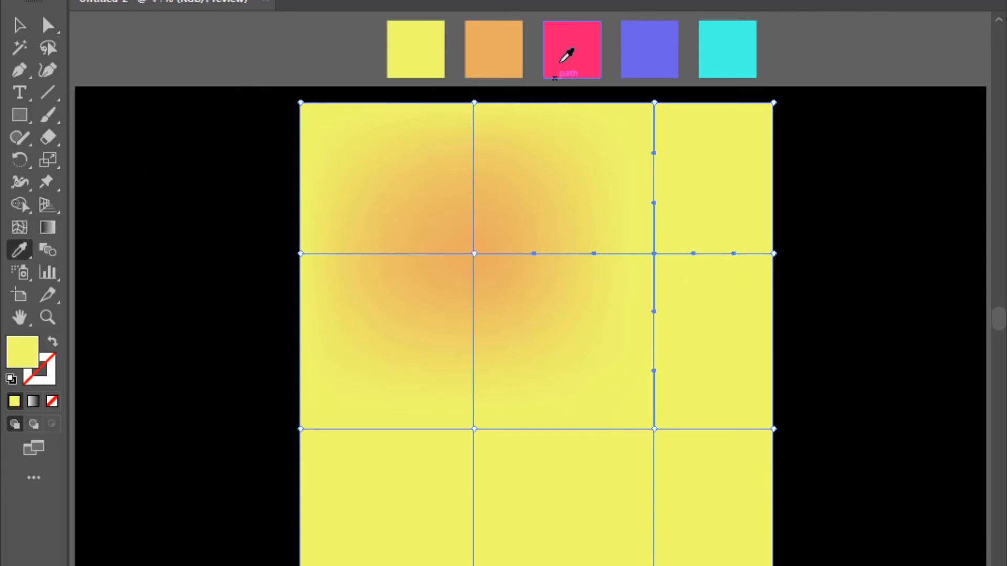
left_click(586, 37)
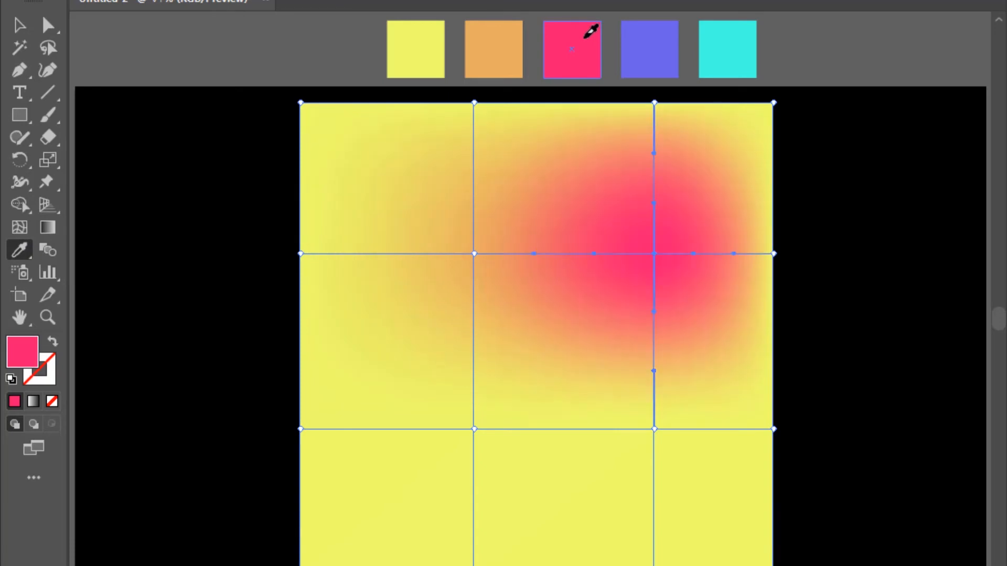
- Colour the lower-left interior mesh point violet-blue and the lower-right one cyan by sampling the palette swatches
key("a")
left_click(473, 429)
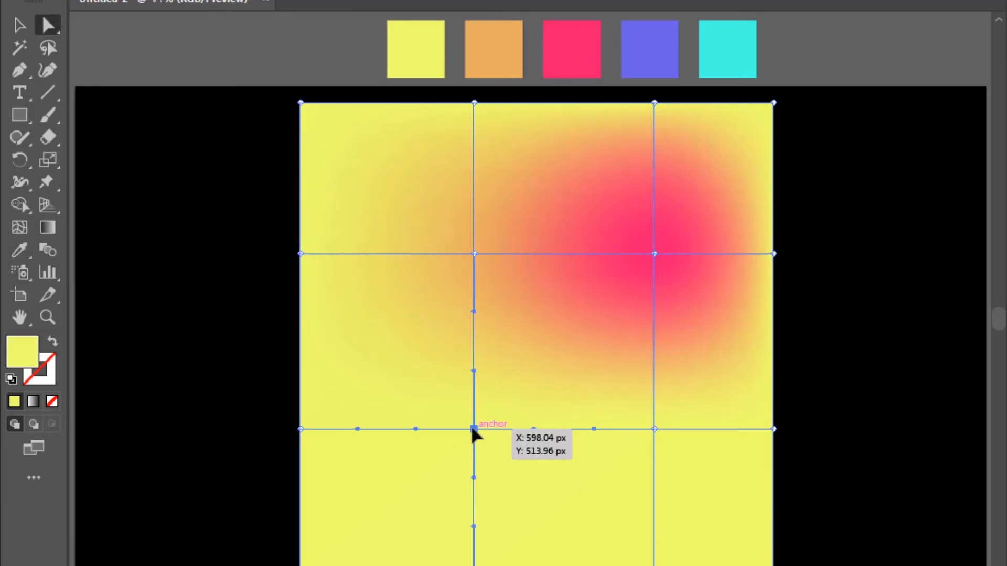
left_click(20, 250)
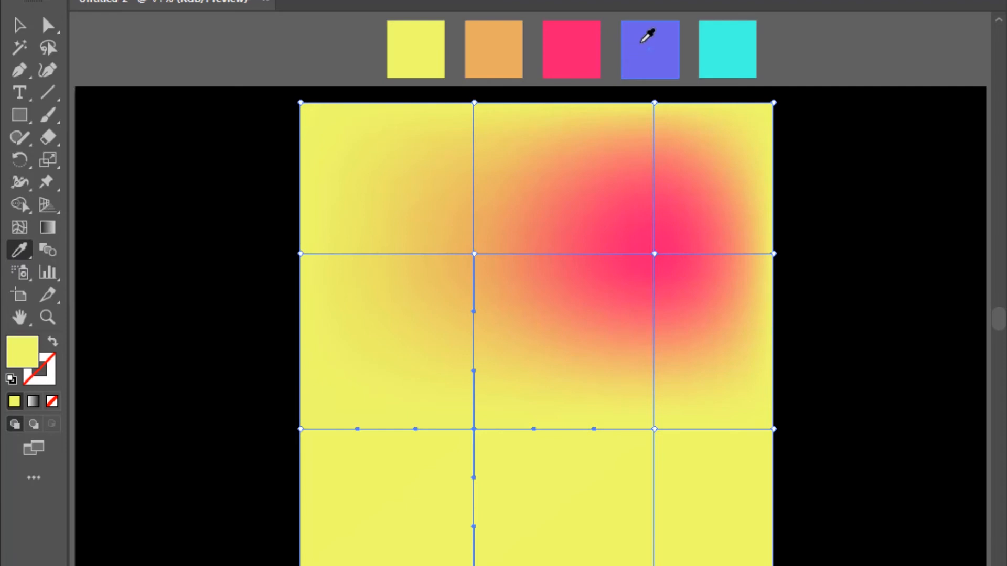
left_click(652, 30)
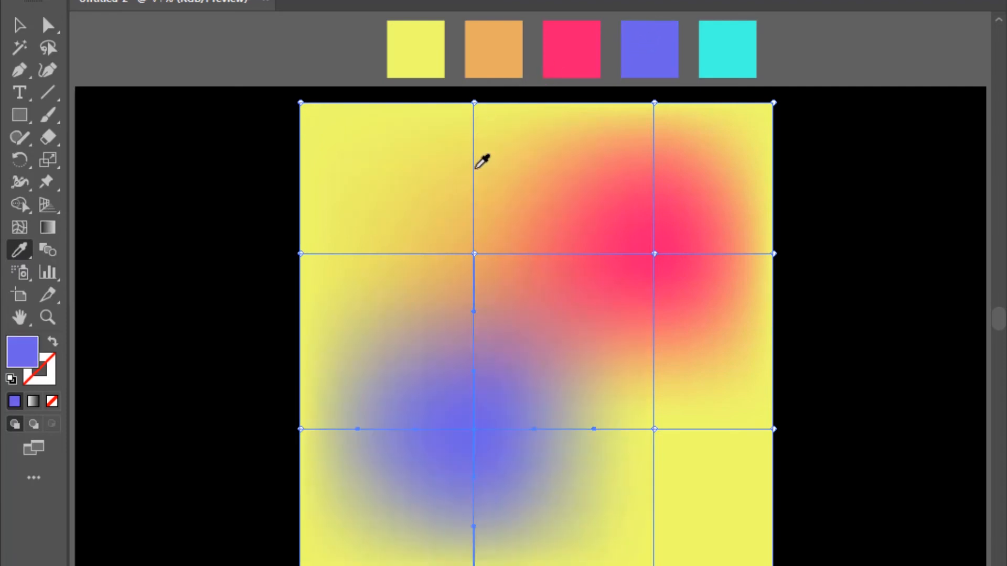
key("a")
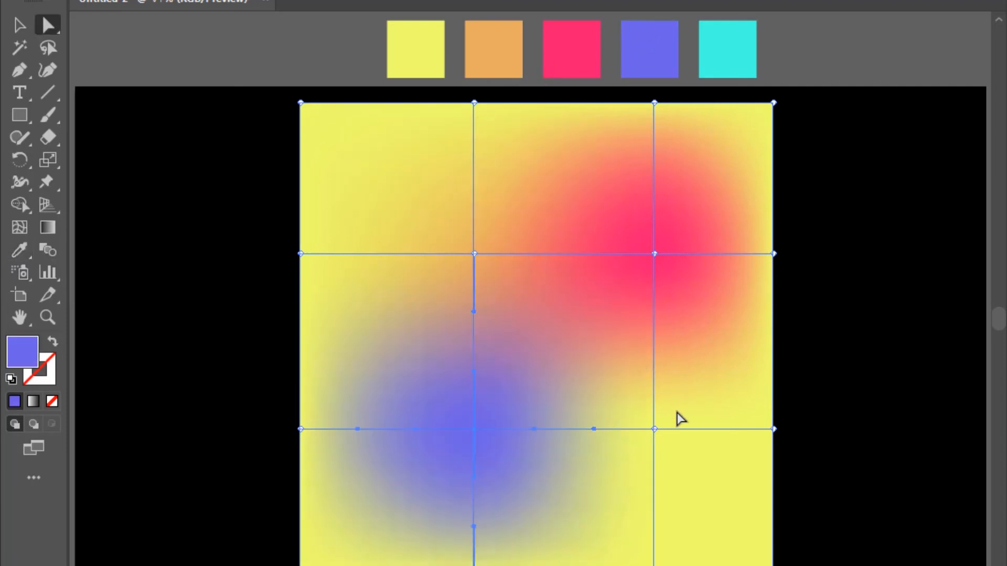
left_click(654, 429)
left_click(20, 251)
left_click(733, 30)
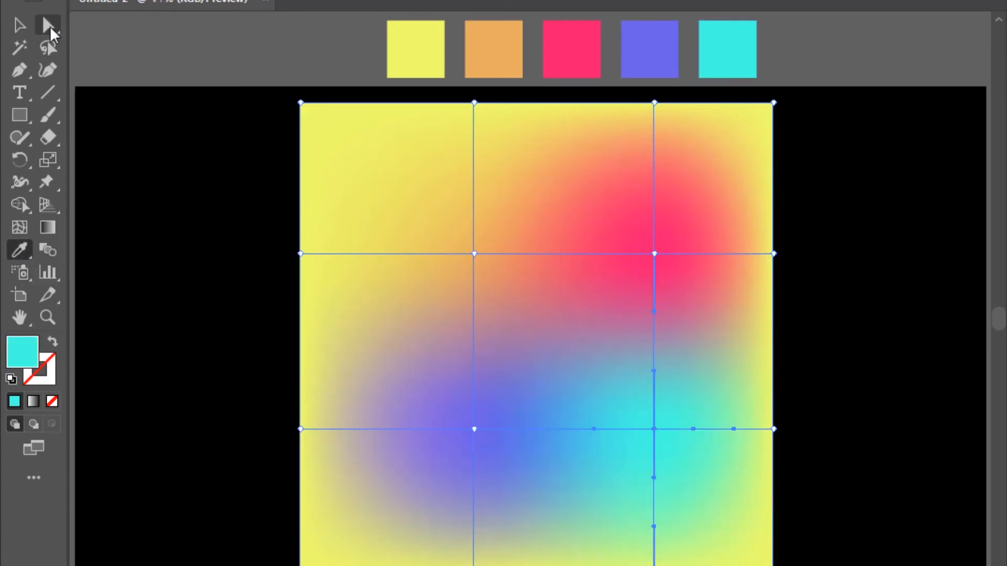
- Shift the orange mesh point up and to the left, then reposition the pink point slightly right and tilt its handle
left_click(49, 25)
left_click_drag(474, 254, 444, 236)
left_click_drag(654, 254, 642, 274)
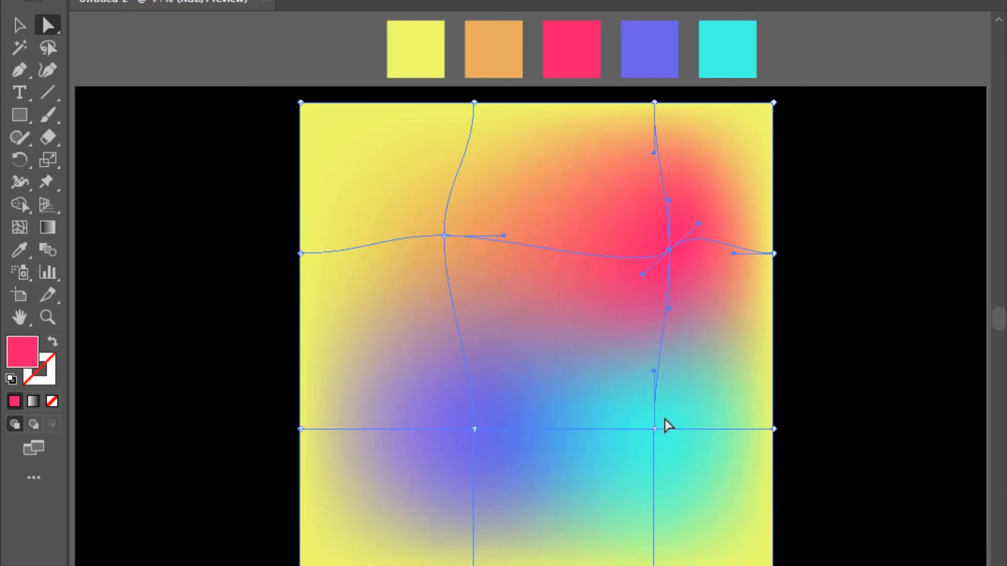
- Bend the mesh lines around the cyan and violet-blue points by tilting their direction handles
left_click(654, 429)
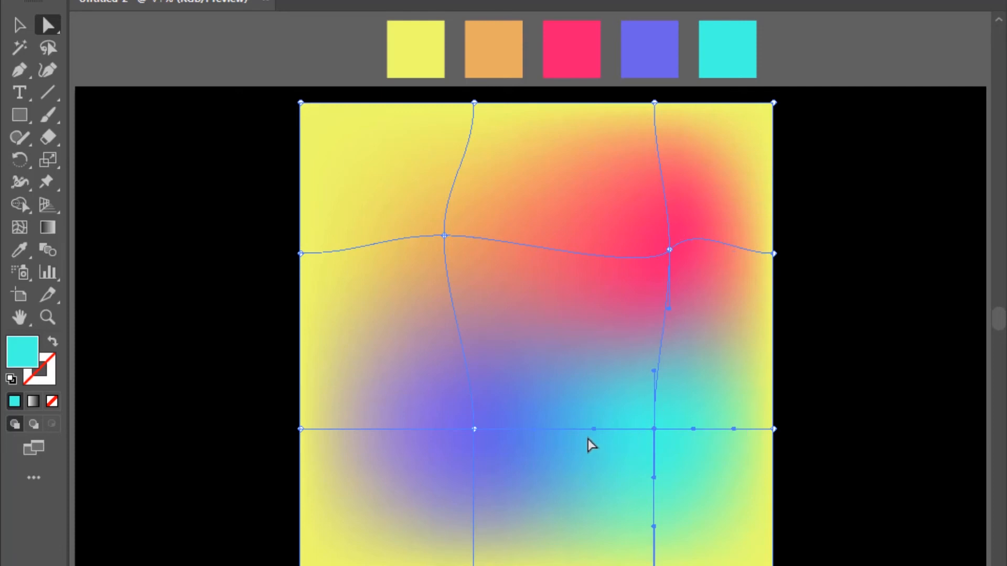
left_click_drag(594, 429, 574, 400)
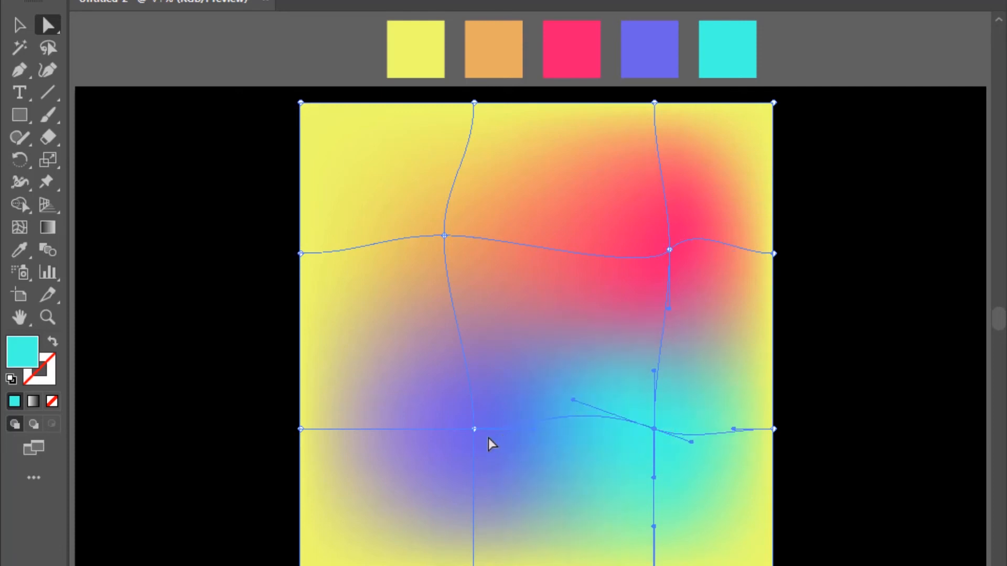
left_click(475, 431)
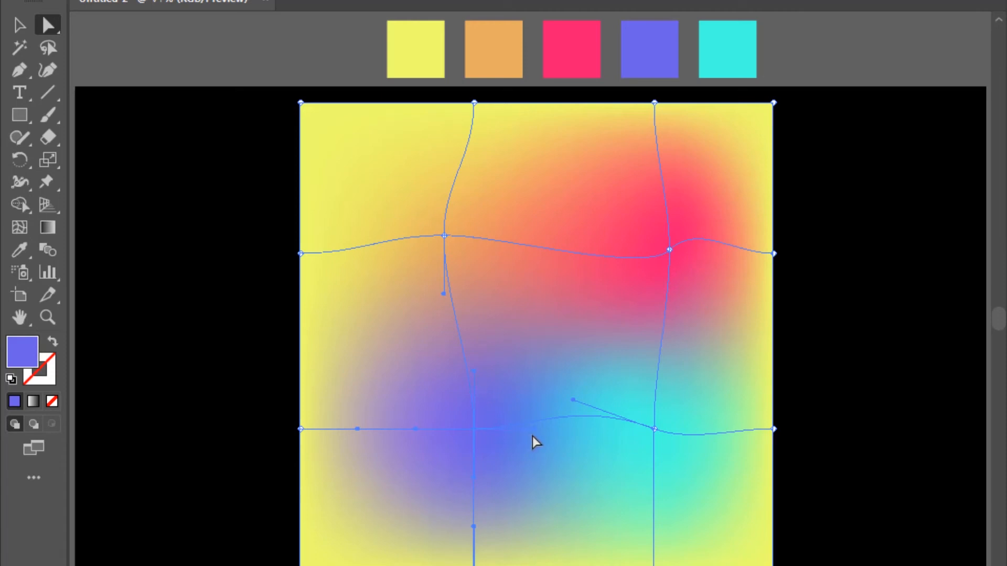
left_click_drag(534, 429, 538, 472)
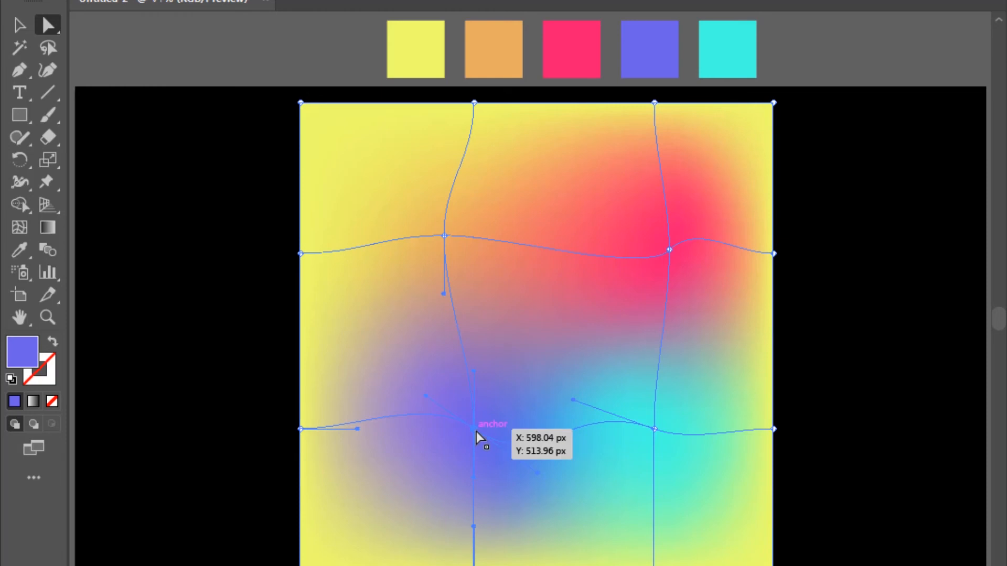
left_click_drag(475, 527, 427, 498)
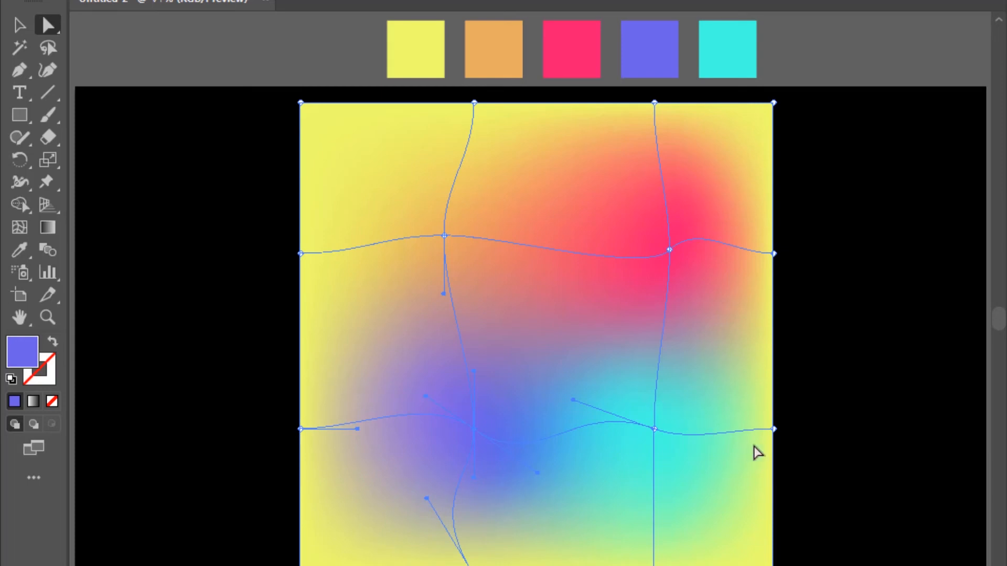
- Pull the two inner mesh points of the right edge outward and curve both vertical mesh lines near the top edge
left_click_drag(772, 429, 806, 426)
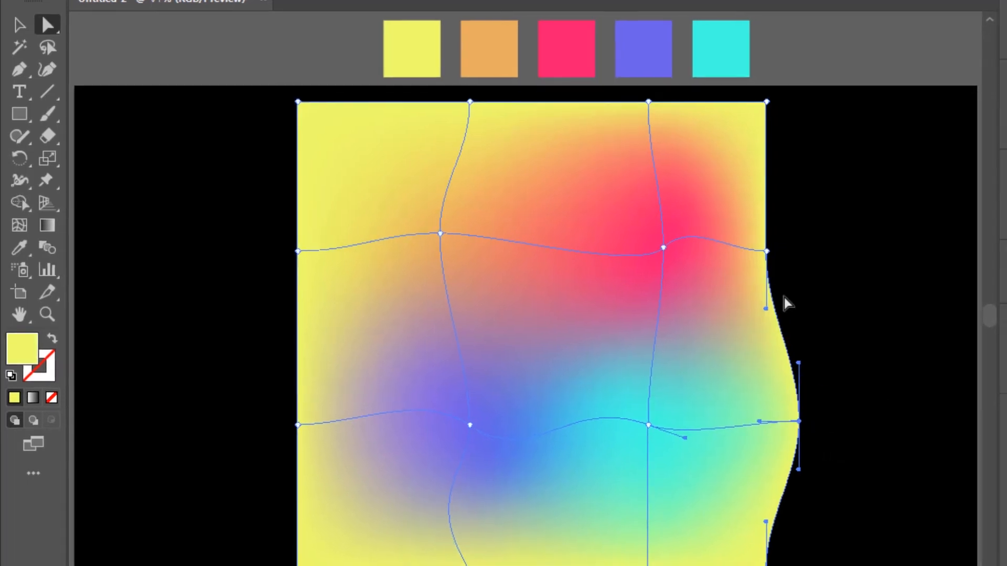
left_click_drag(767, 251, 755, 230)
left_click(633, 100)
left_click_drag(630, 146, 573, 188)
left_click(430, 231)
left_click_drag(459, 149, 472, 191)
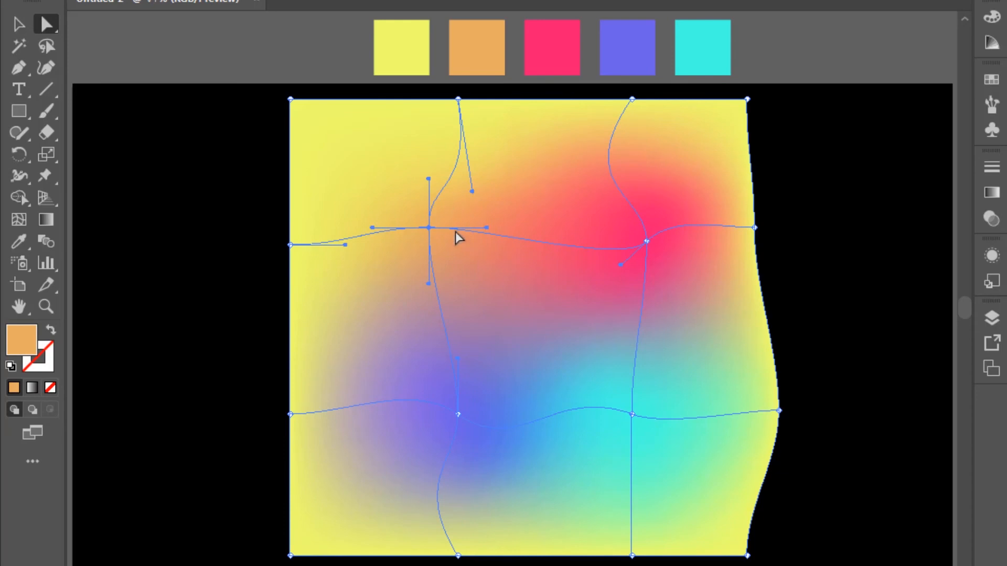
- Stretch the mesh's upper-left patch outward to the left, nudge its top-left corner back to the right, and deselect the mesh
left_click_drag(422, 175, 381, 172)
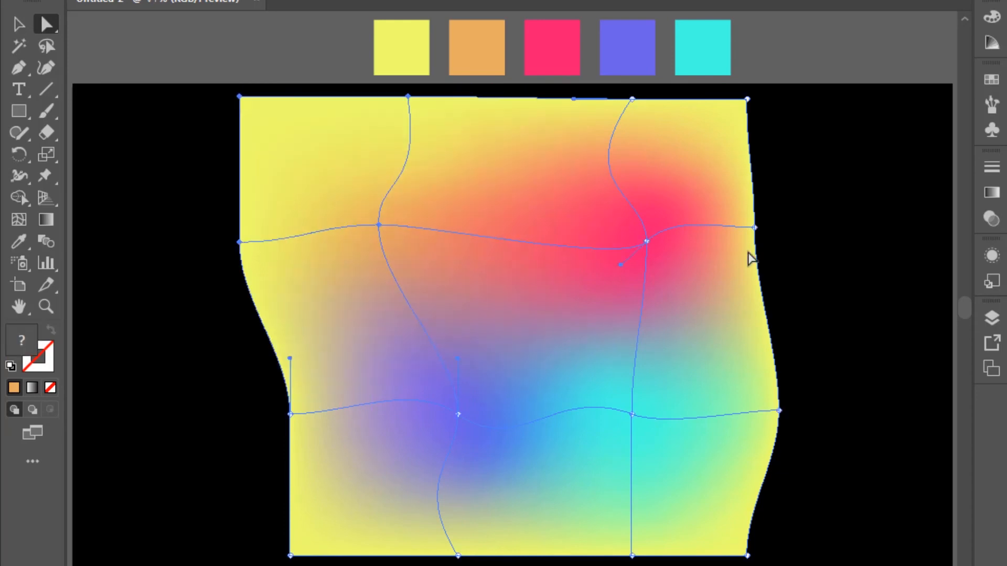
left_click(290, 414)
left_click_drag(248, 99, 266, 99)
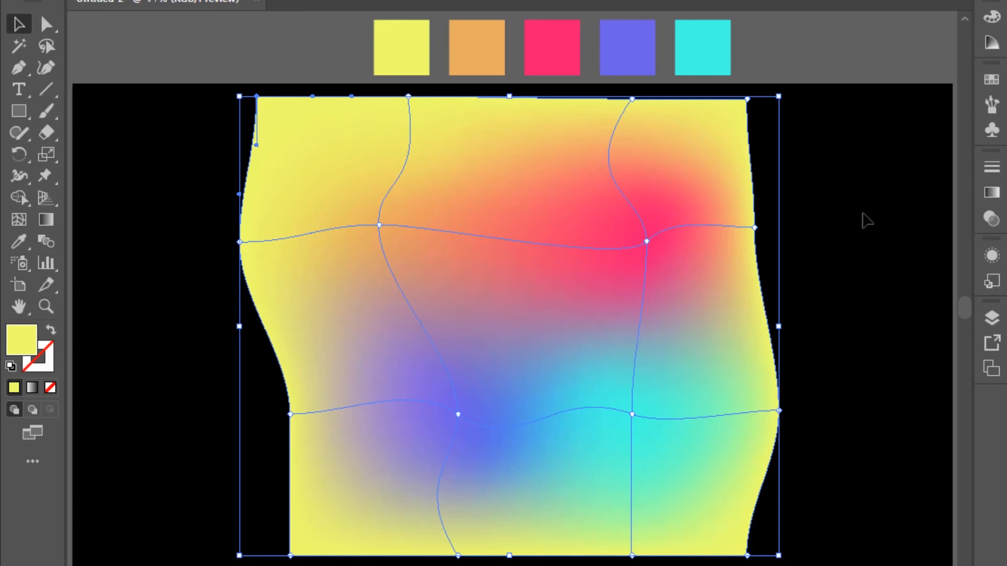
left_click(867, 220)
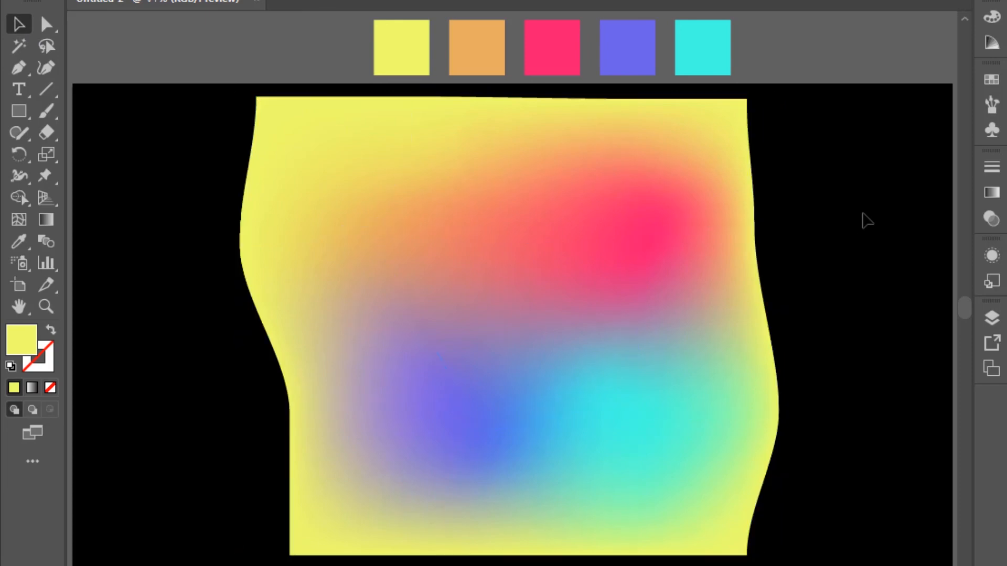
- Set the gradient mesh's blending mode to Darken so its colours show only on the ring beneath, and deselect it
left_click(659, 249)
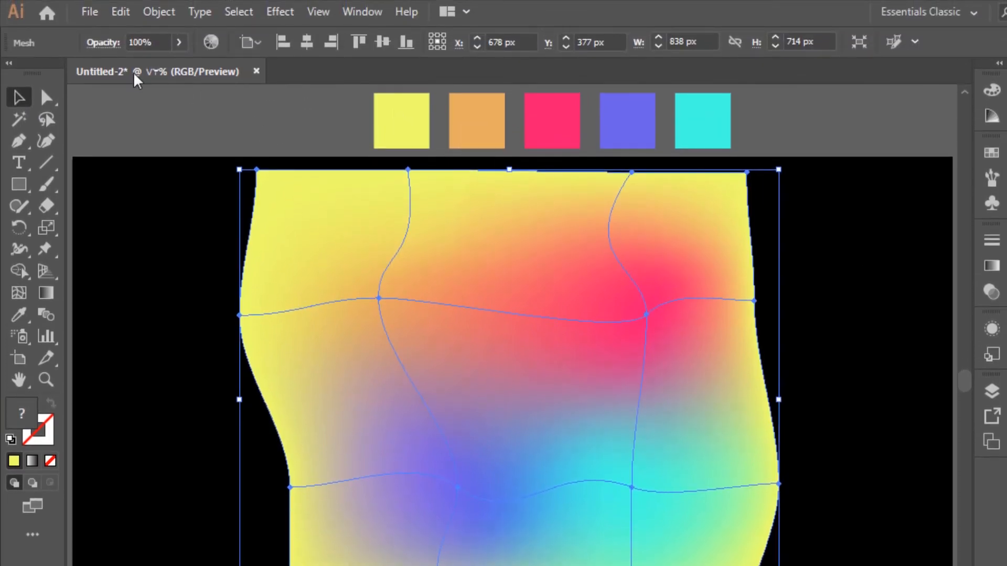
left_click(98, 44)
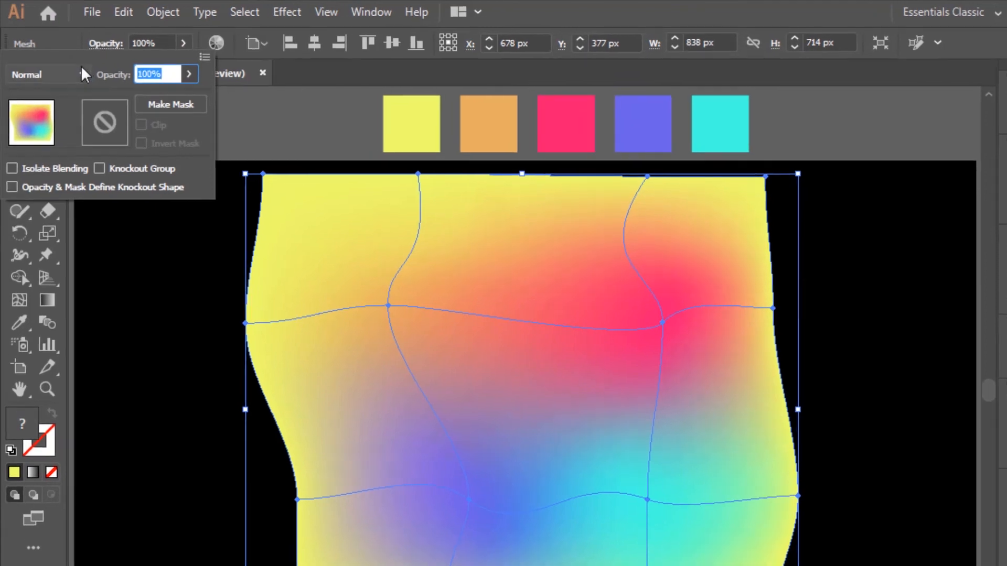
left_click(80, 65)
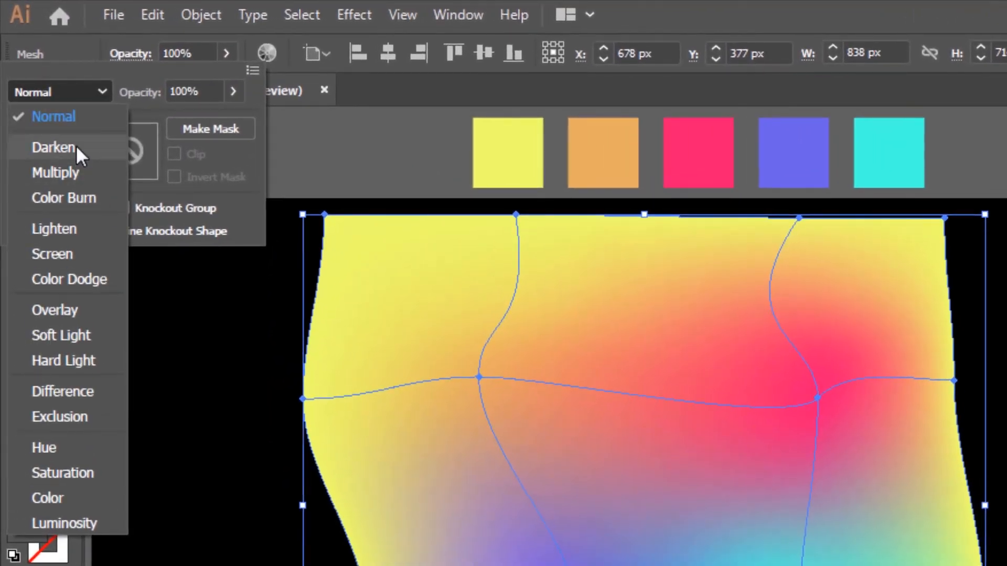
left_click(55, 147)
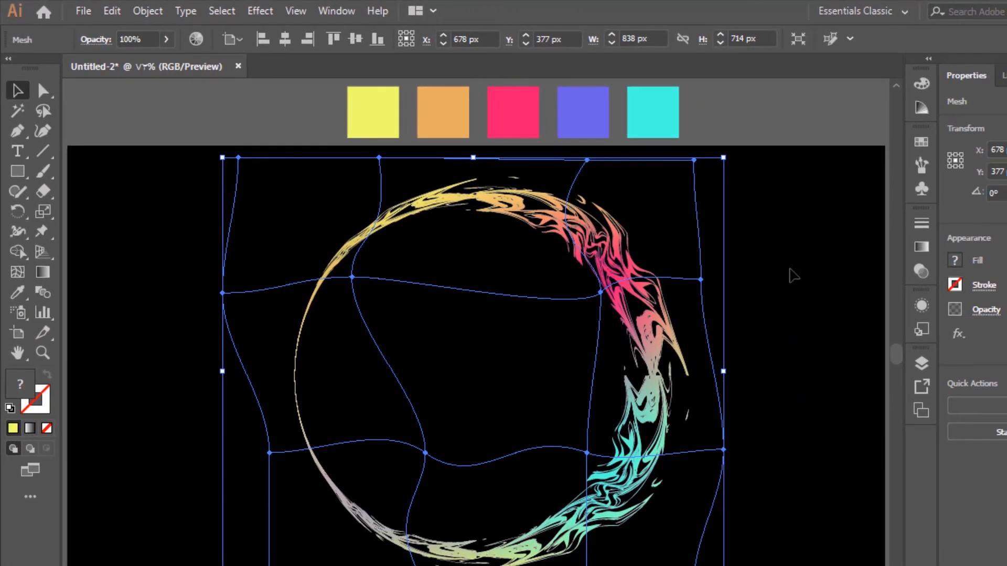
left_click(790, 269)
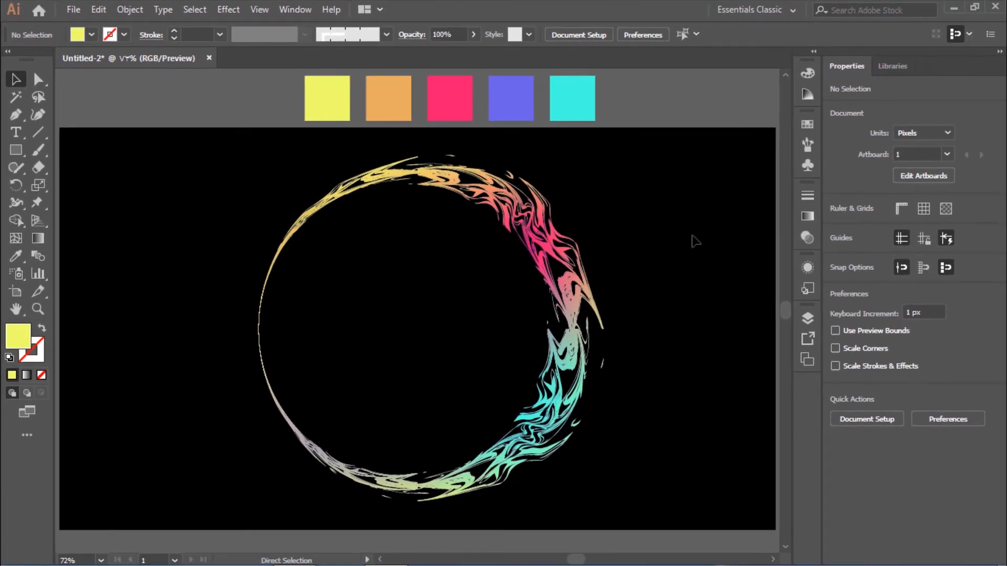
scroll(695, 242, "down", 1)
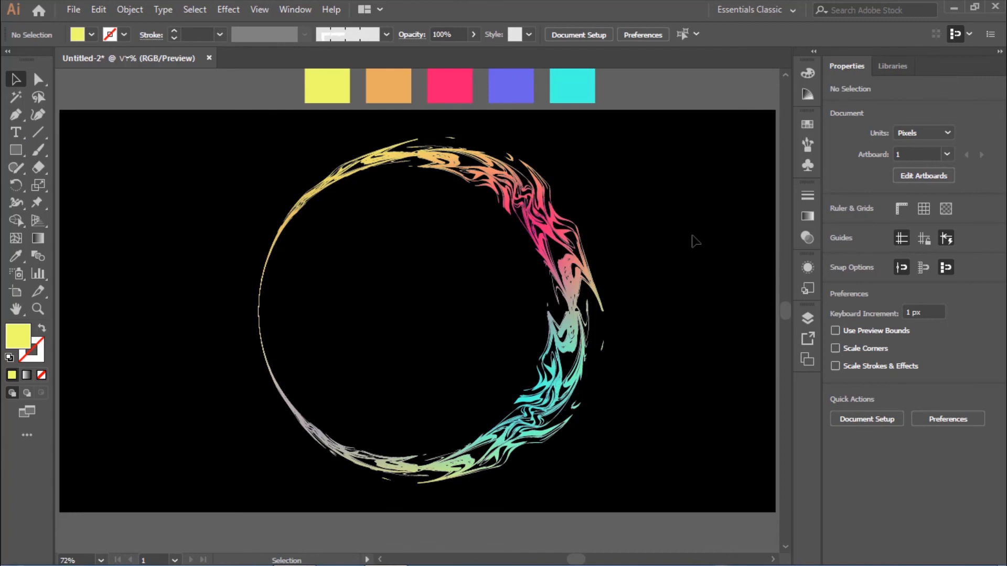
key("ctrl+1")
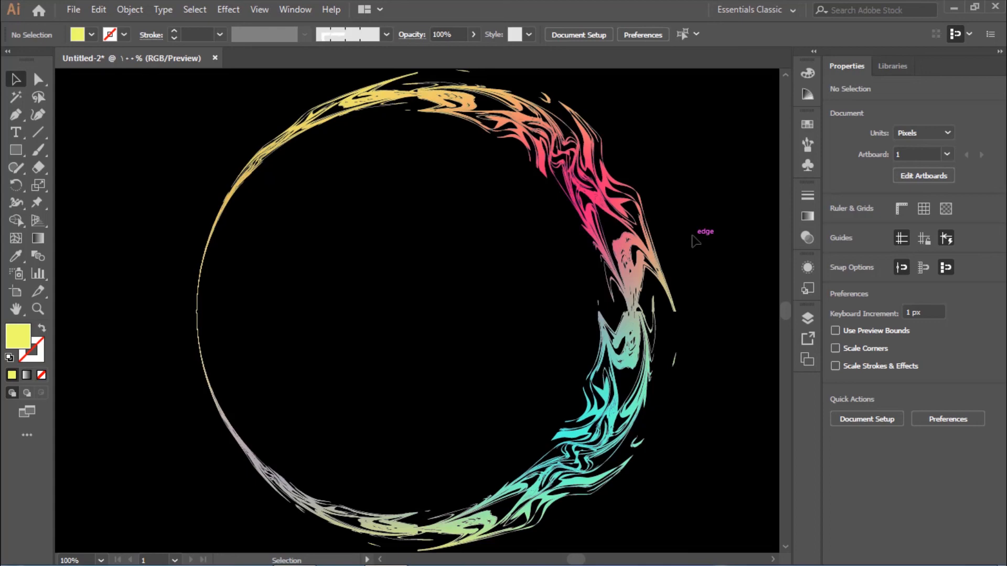
key("ctrl+0")
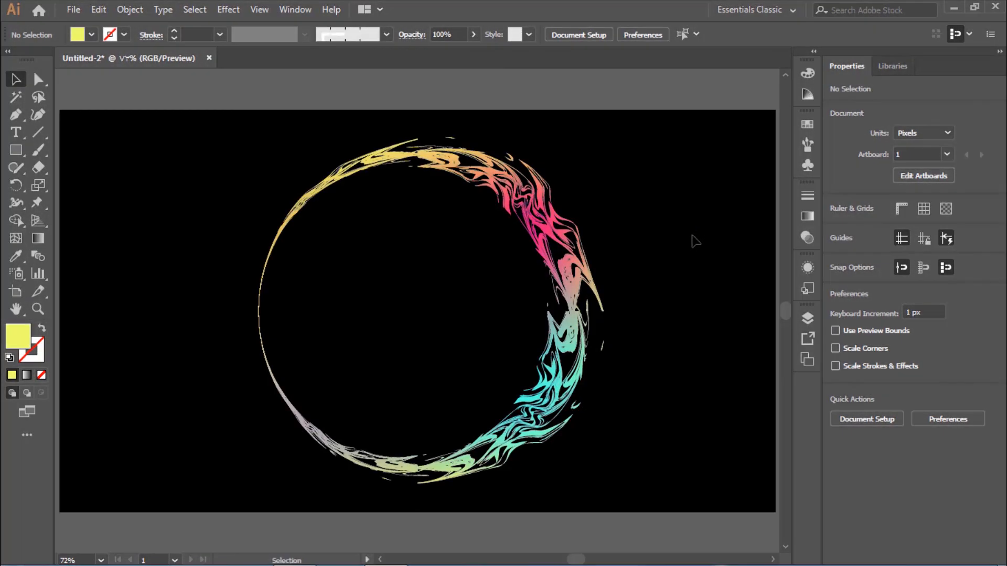